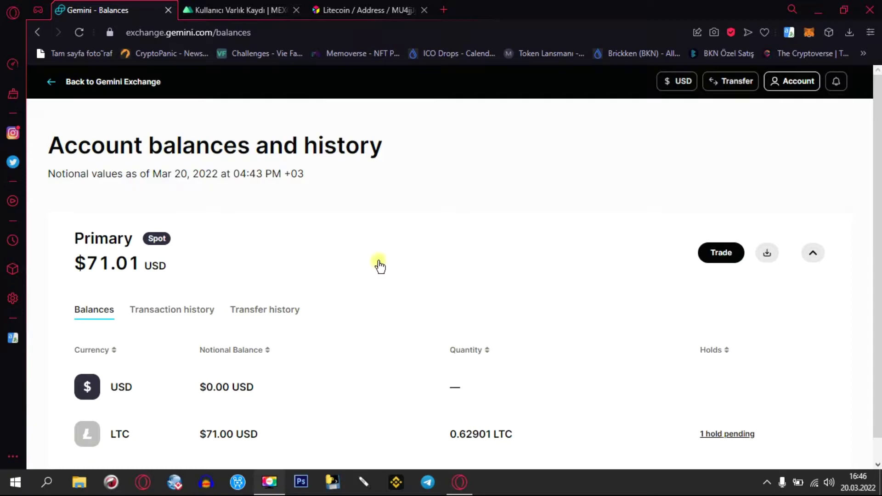
{"action": "scroll", "coordinate": [340, 230], "scroll_direction": "down", "scroll_amount": 1}
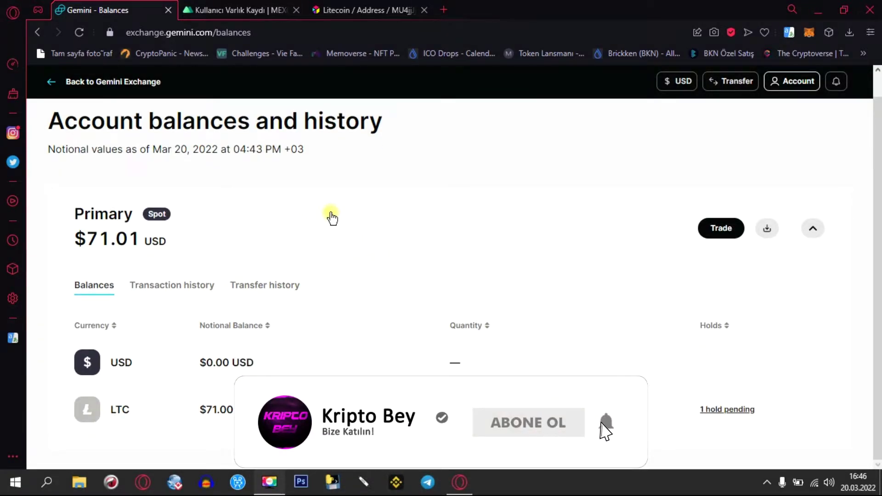
{"action": "scroll", "coordinate": [332, 218], "scroll_direction": "up", "scroll_amount": 1}
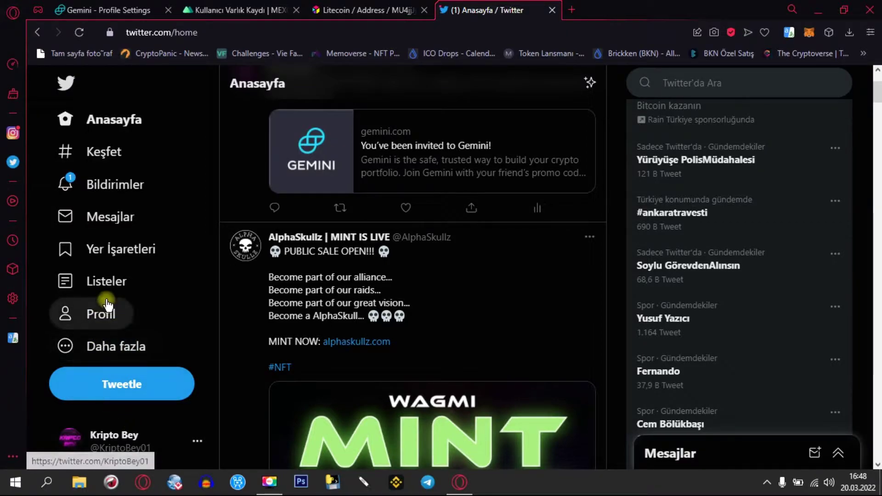
Step: Open the Gemini invitation tweet from the account's own Twitter profile and load its gemini.com link in a new tab
{"action": "left_click", "coordinate": [98, 315]}
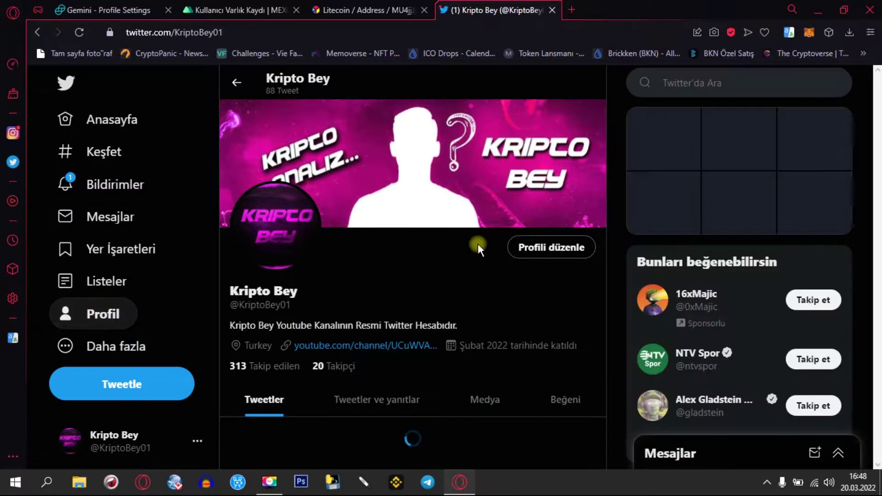
{"action": "scroll", "coordinate": [519, 270], "scroll_direction": "down", "scroll_amount": 4}
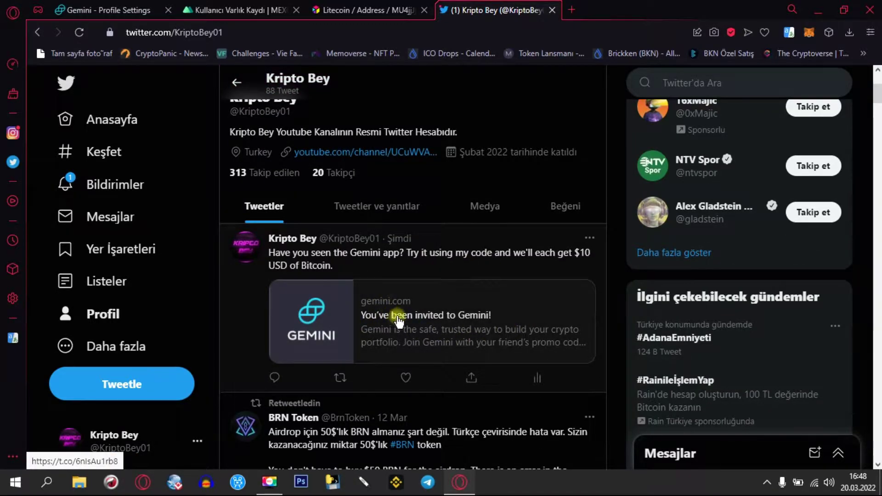
{"action": "left_click", "coordinate": [435, 276]}
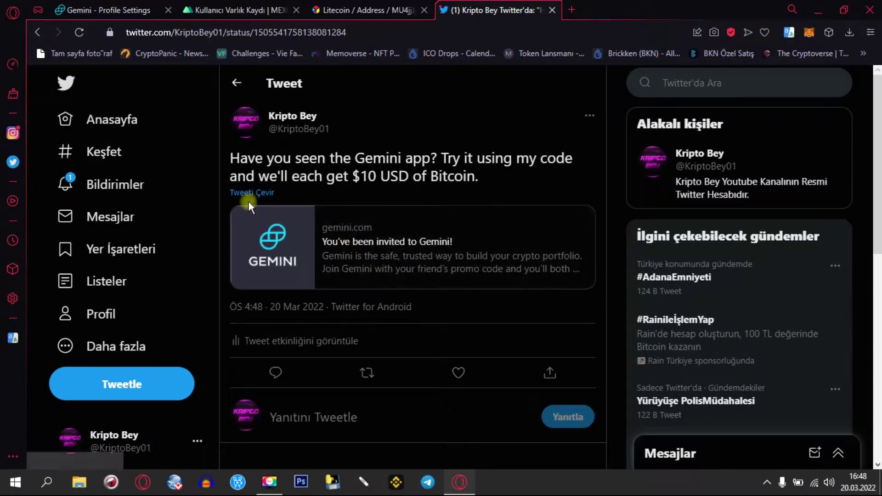
{"action": "right_click", "coordinate": [277, 223]}
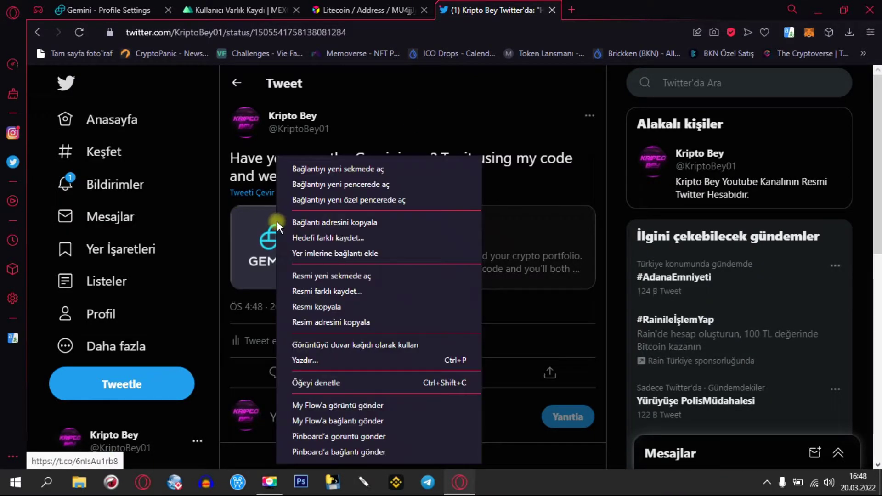
{"action": "left_click", "coordinate": [330, 169]}
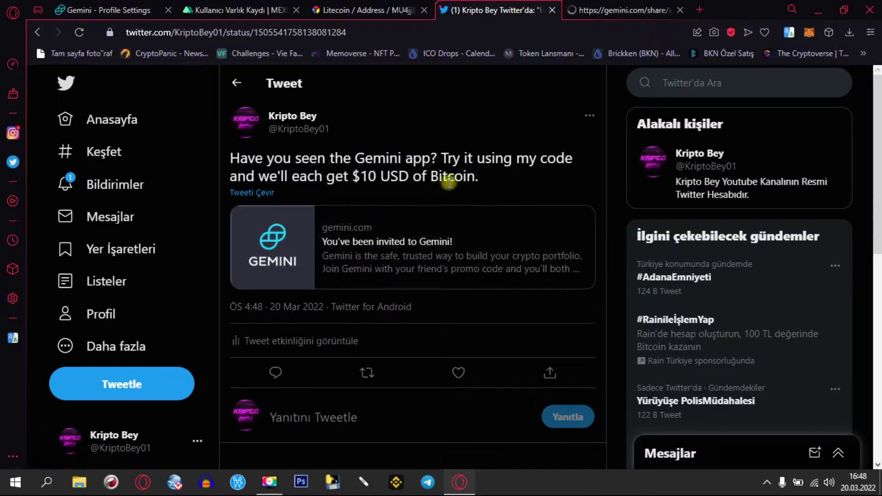
Step: Delete the Gemini invitation tweet and confirm the deletion
{"action": "left_click", "coordinate": [590, 119]}
{"action": "left_click", "coordinate": [394, 127]}
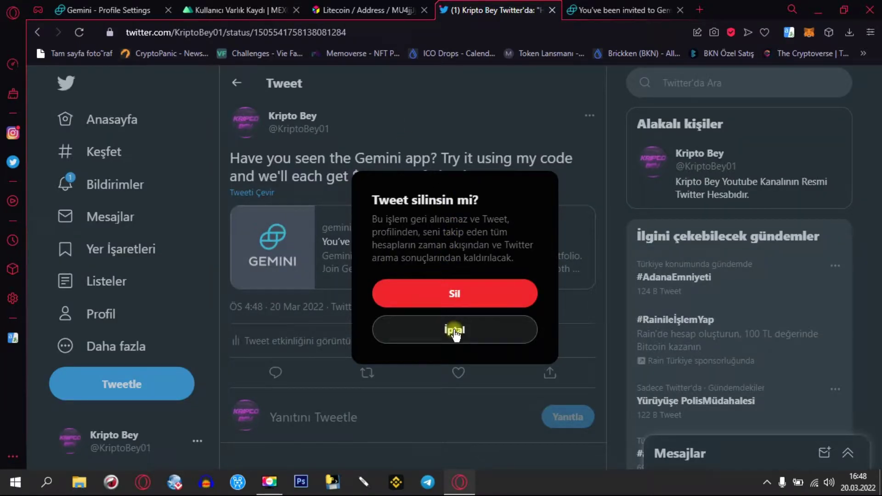
{"action": "left_click", "coordinate": [449, 294]}
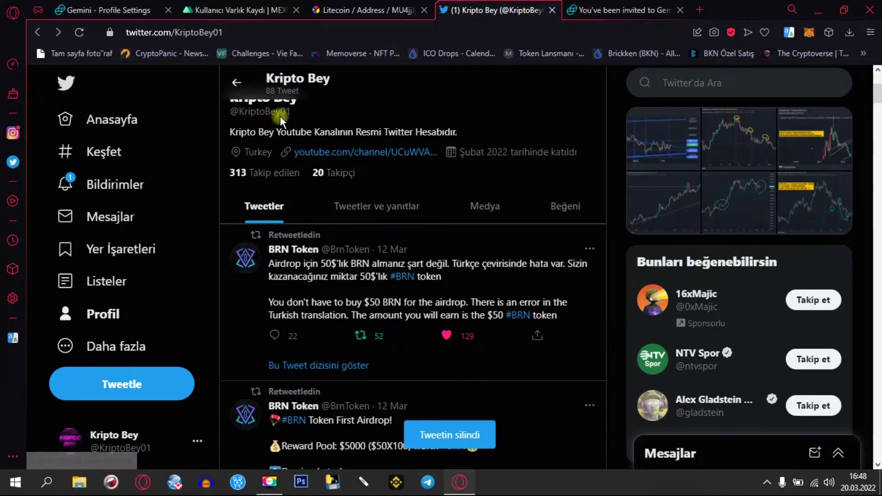
Step: View the 18 March tweet with the Bitcoin chart on the profile, and return to the profile
{"action": "scroll", "coordinate": [506, 234], "scroll_direction": "down", "scroll_amount": 10}
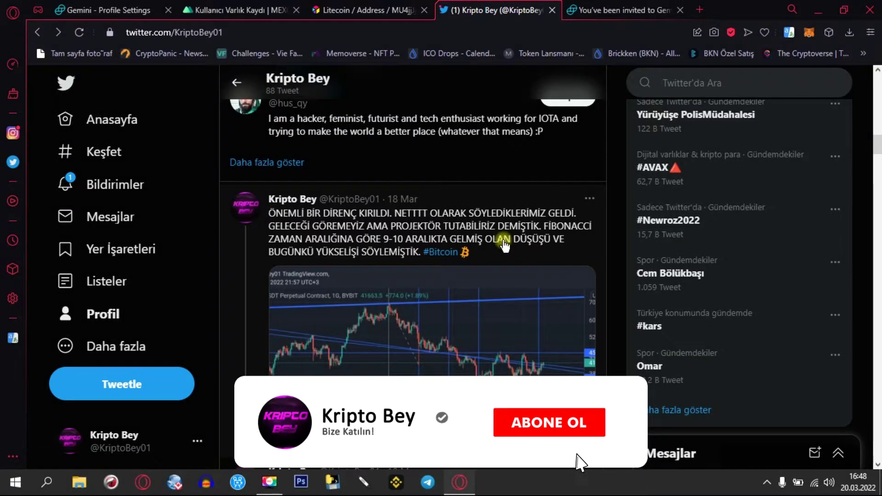
{"action": "left_click", "coordinate": [503, 241]}
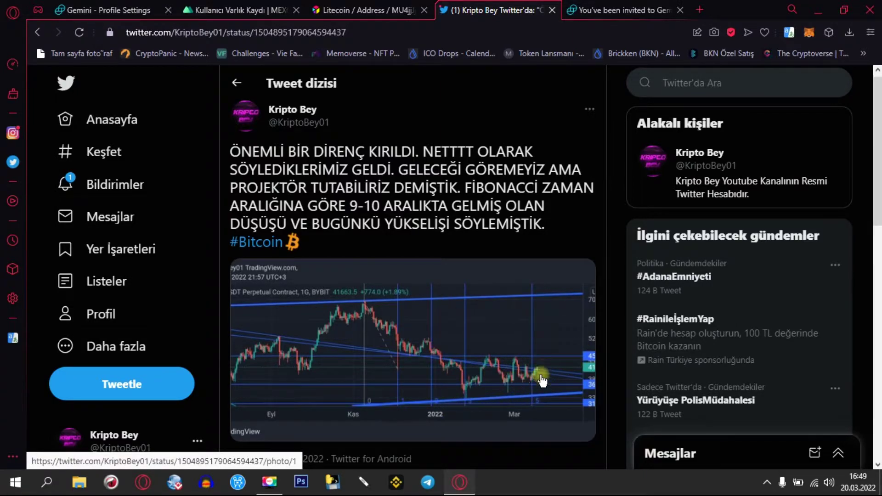
{"action": "left_click", "coordinate": [229, 84]}
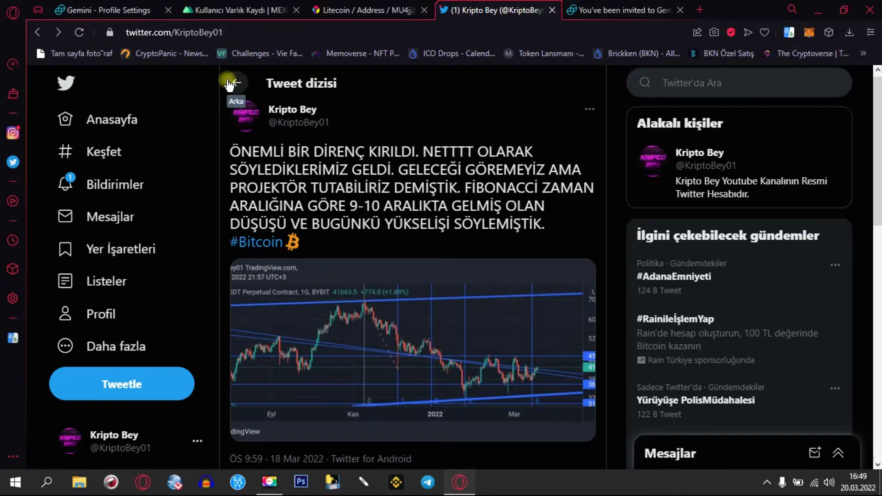
Step: Switch to the Gemini invitation page and examine the bonus terms, highlighting the required trading amount
{"action": "left_click", "coordinate": [672, 12]}
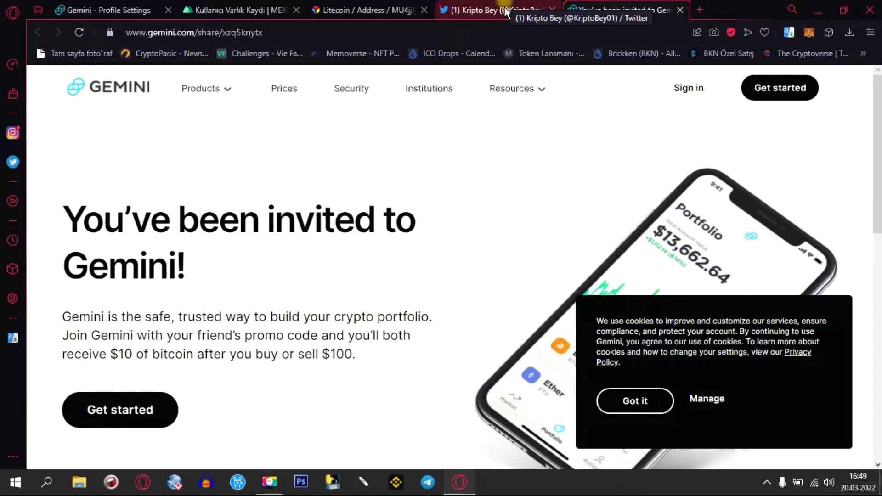
{"action": "left_click_drag", "start_coordinate": [117, 355], "coordinate": [342, 355]}
{"action": "left_click", "coordinate": [330, 356]}
{"action": "left_click", "coordinate": [362, 357]}
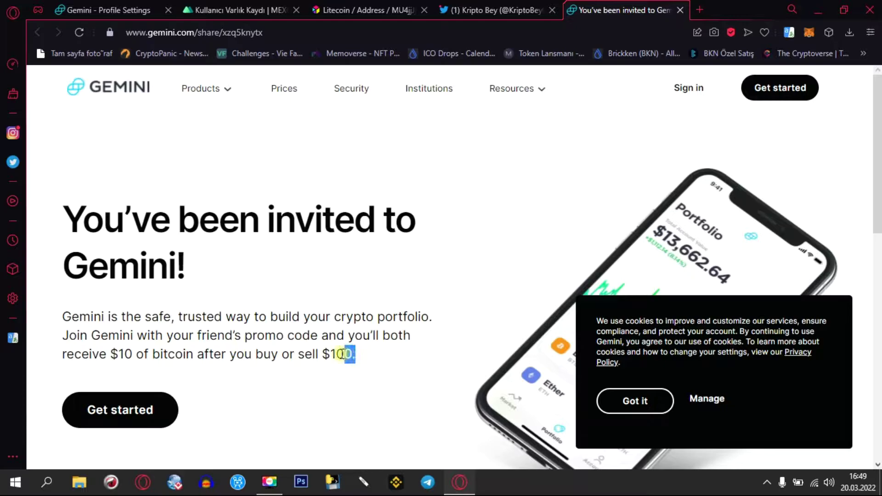
{"action": "left_click", "coordinate": [360, 360]}
{"action": "left_click_drag", "start_coordinate": [359, 360], "coordinate": [327, 355]}
{"action": "left_click", "coordinate": [360, 363]}
{"action": "left_click_drag", "start_coordinate": [353, 354], "coordinate": [326, 356]}
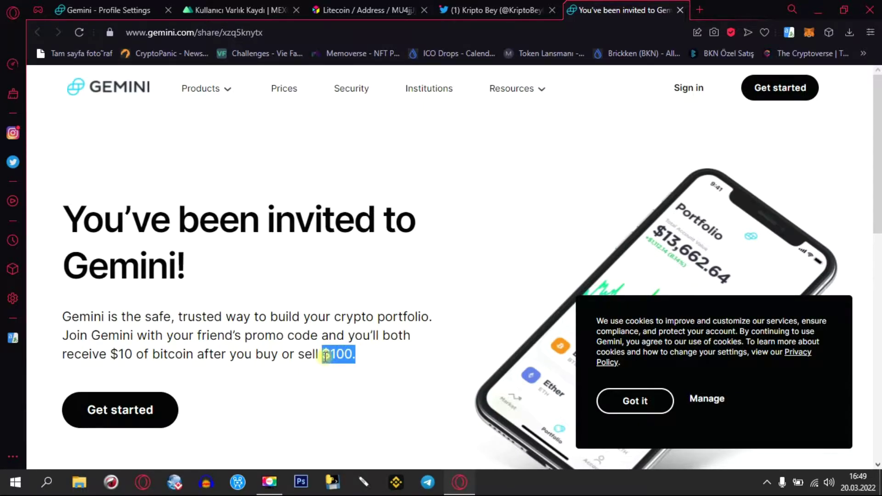
{"action": "left_click_drag", "start_coordinate": [324, 356], "coordinate": [354, 358]}
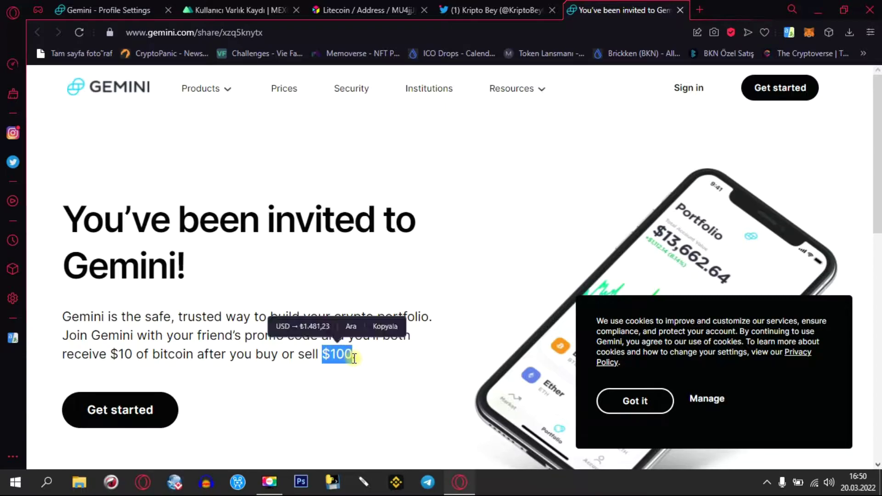
{"action": "left_click", "coordinate": [357, 362]}
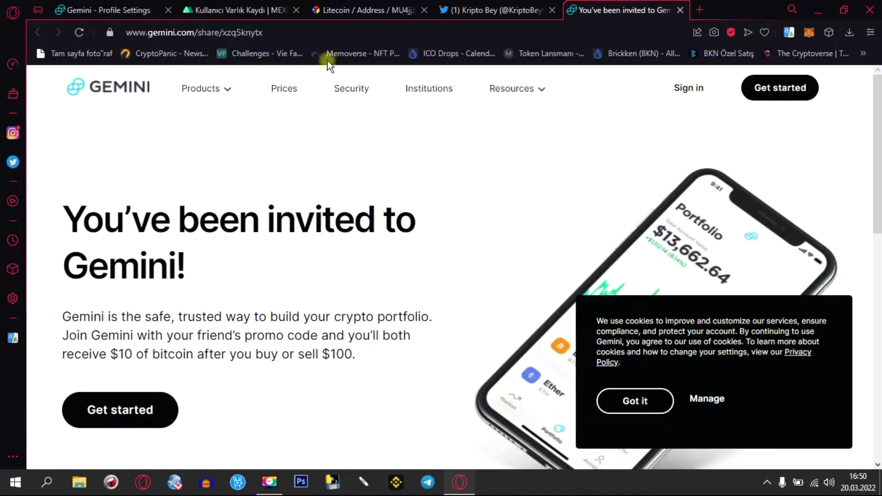
Step: Go back to Gemini Exchange from the account's profile settings page
{"action": "left_click", "coordinate": [121, 10]}
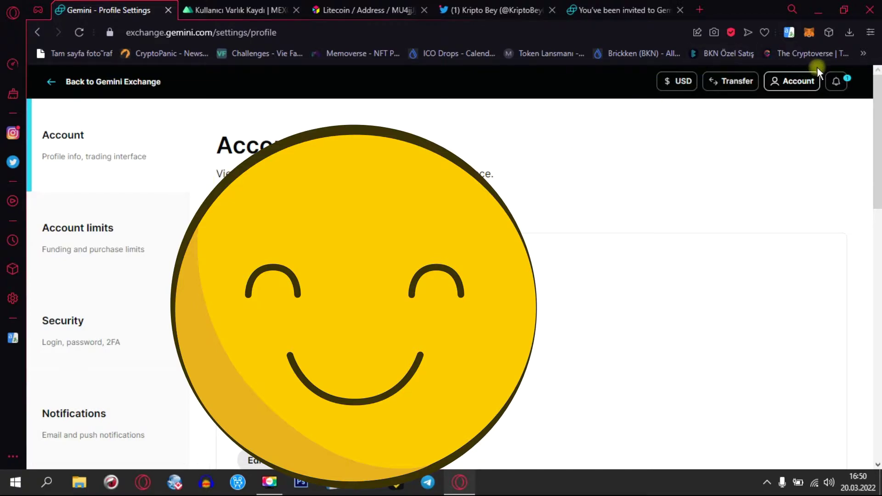
{"action": "left_click", "coordinate": [60, 90]}
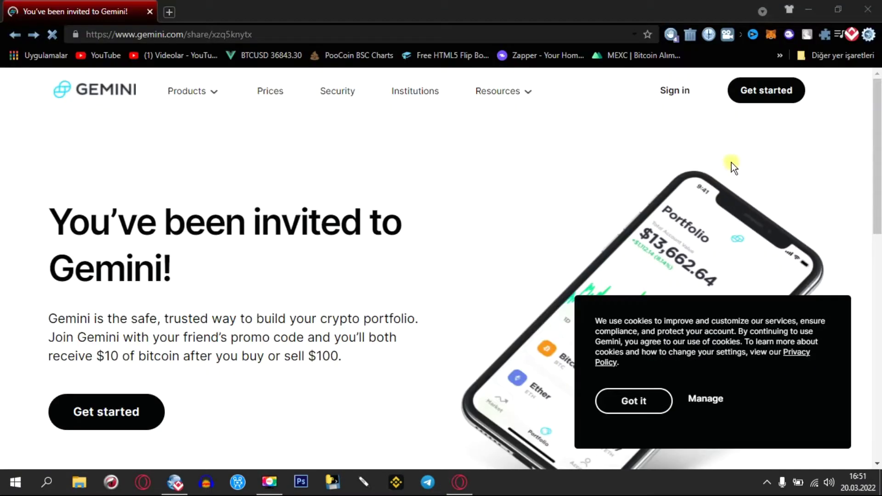
Step: Open the account registration form from the Gemini invitation page in the other browser and look over the given, middle and family name fields
{"action": "left_click", "coordinate": [772, 94]}
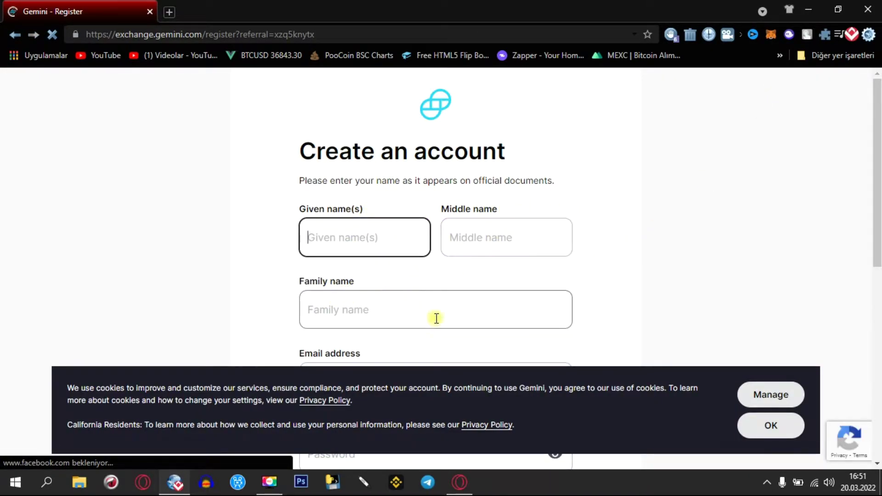
{"action": "left_click", "coordinate": [496, 209]}
{"action": "left_click_drag", "start_coordinate": [497, 209], "coordinate": [446, 213]}
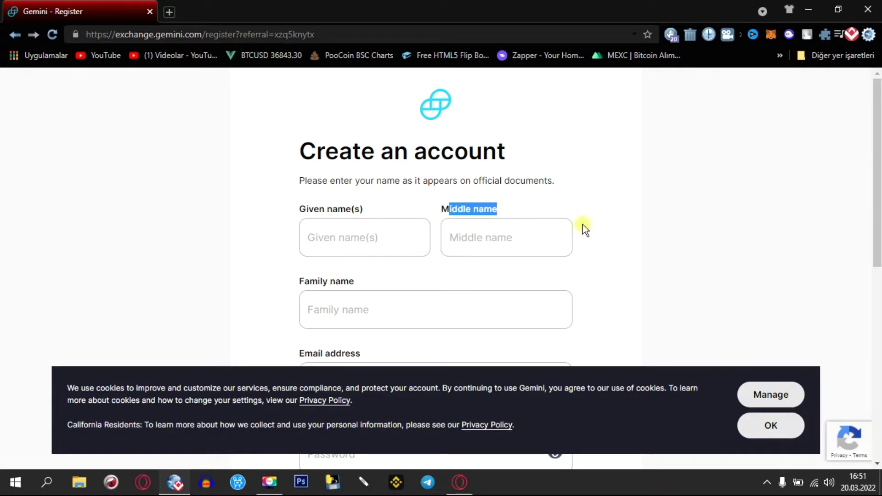
{"action": "left_click", "coordinate": [590, 244]}
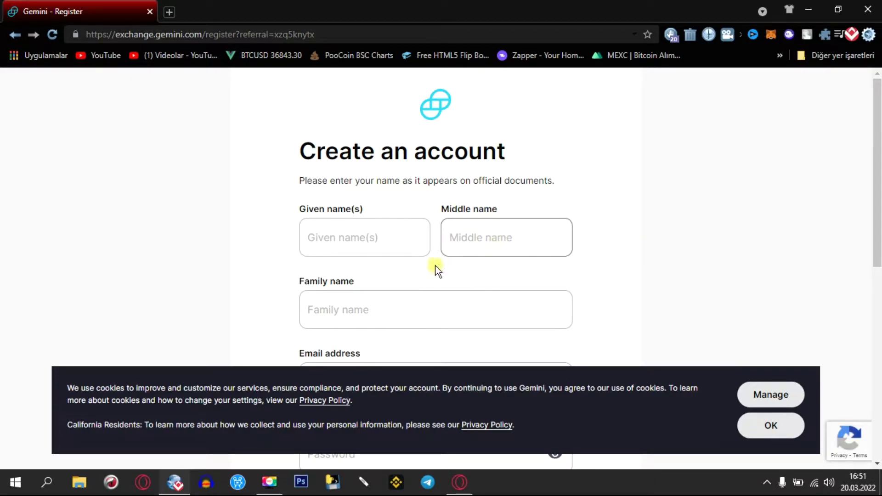
{"action": "left_click", "coordinate": [325, 230]}
{"action": "left_click", "coordinate": [389, 306]}
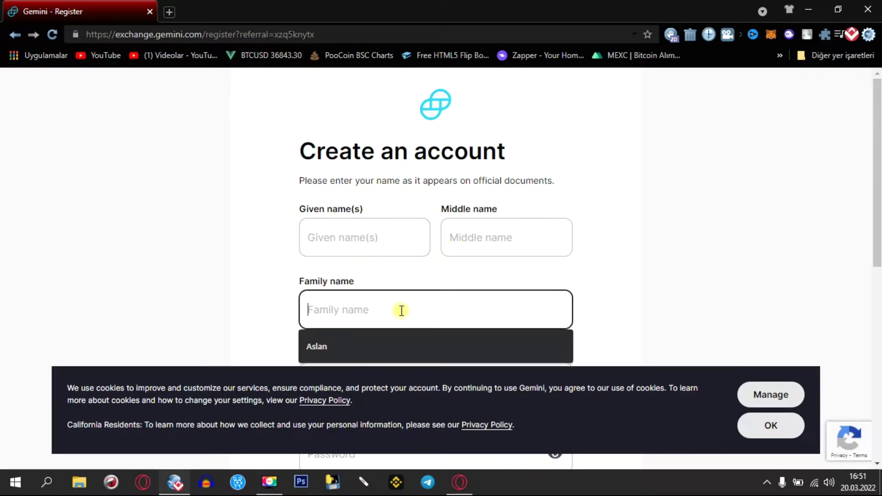
{"action": "scroll", "coordinate": [663, 243], "scroll_direction": "down", "scroll_amount": 3}
{"action": "left_click", "coordinate": [665, 241]}
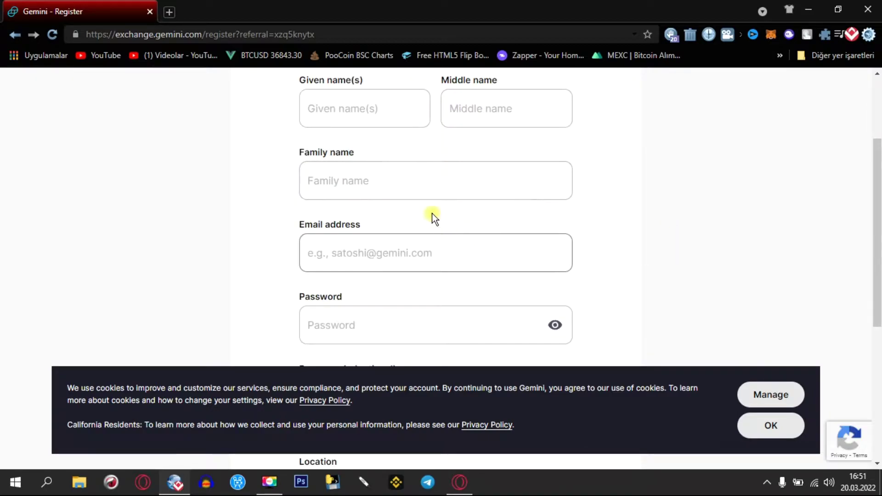
Step: Examine the registration form's email, password, promo code, location and user agreement fields
{"action": "scroll", "coordinate": [648, 266], "scroll_direction": "down", "scroll_amount": 3}
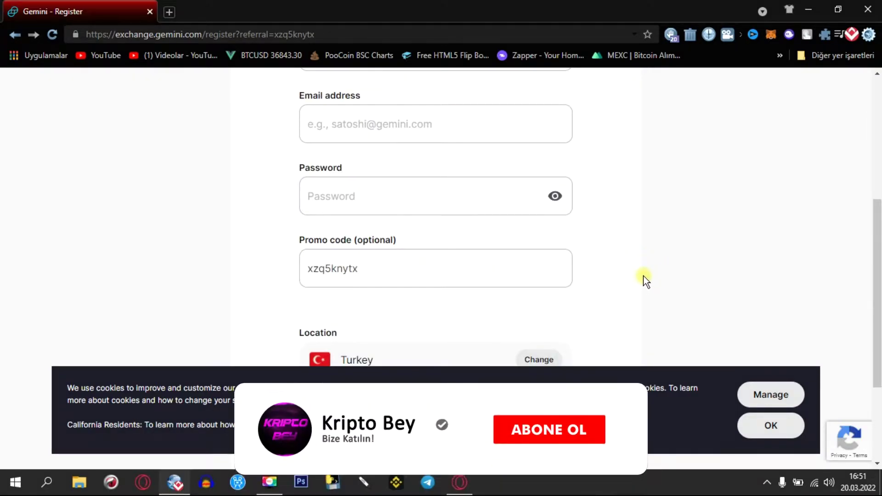
{"action": "scroll", "coordinate": [643, 275], "scroll_direction": "down", "scroll_amount": 3}
{"action": "left_click_drag", "start_coordinate": [372, 140], "coordinate": [270, 144]}
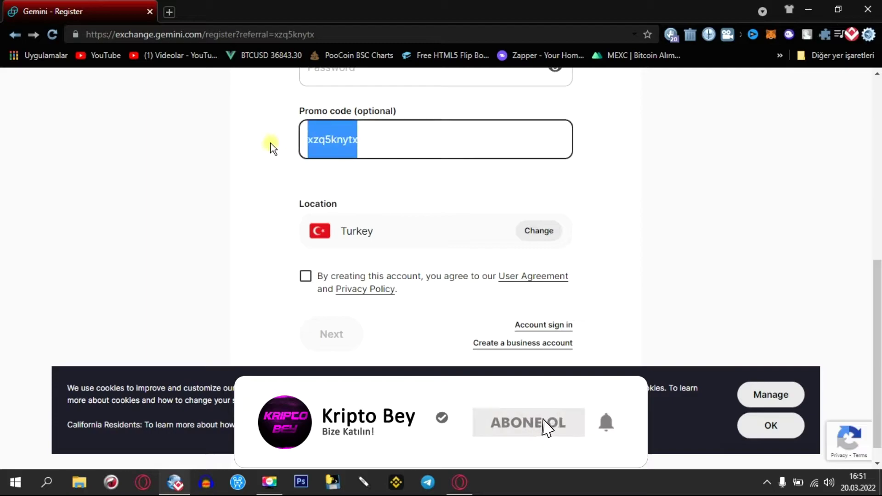
{"action": "left_click", "coordinate": [250, 171]}
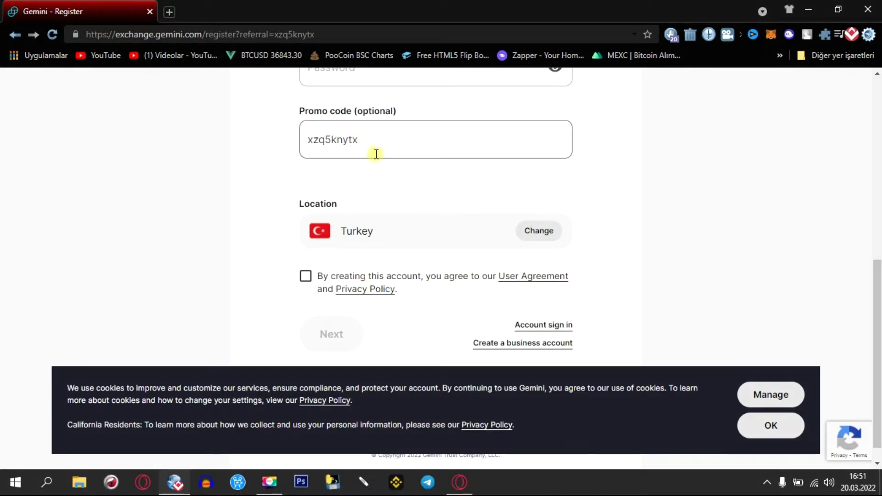
{"action": "scroll", "coordinate": [386, 208], "scroll_direction": "up", "scroll_amount": 3}
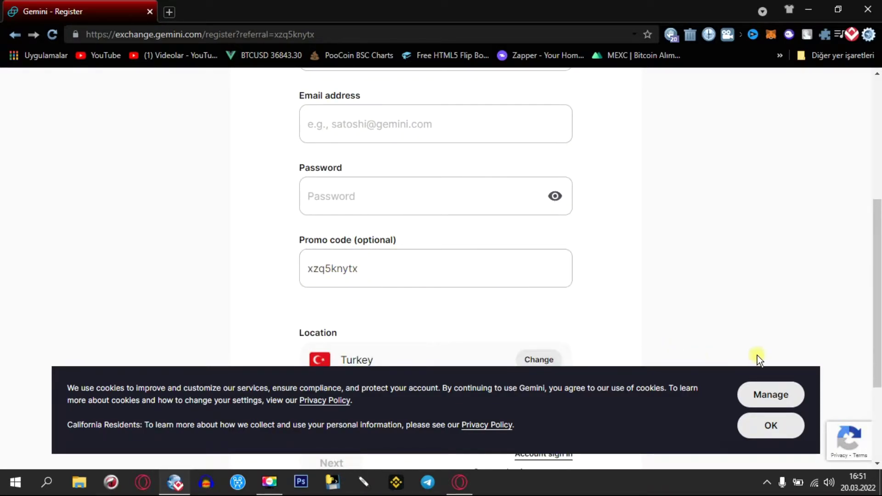
{"action": "scroll", "coordinate": [652, 228], "scroll_direction": "down", "scroll_amount": 3}
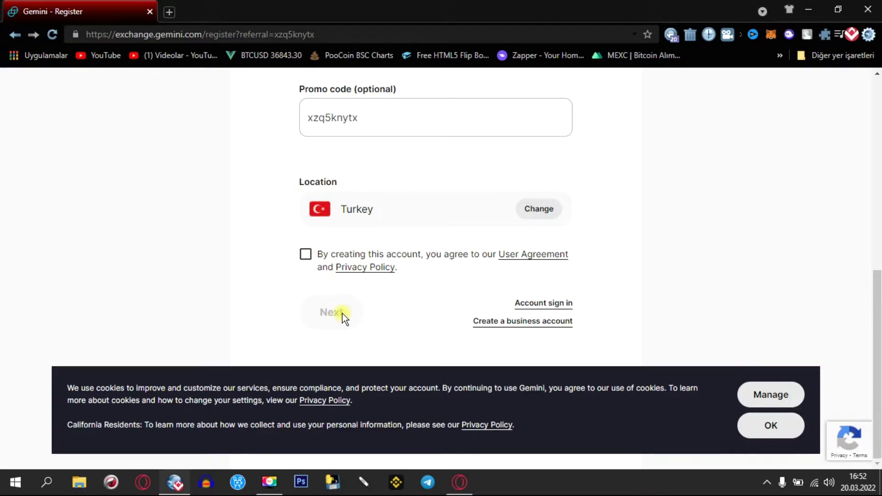
{"action": "scroll", "coordinate": [597, 292], "scroll_direction": "up", "scroll_amount": 3}
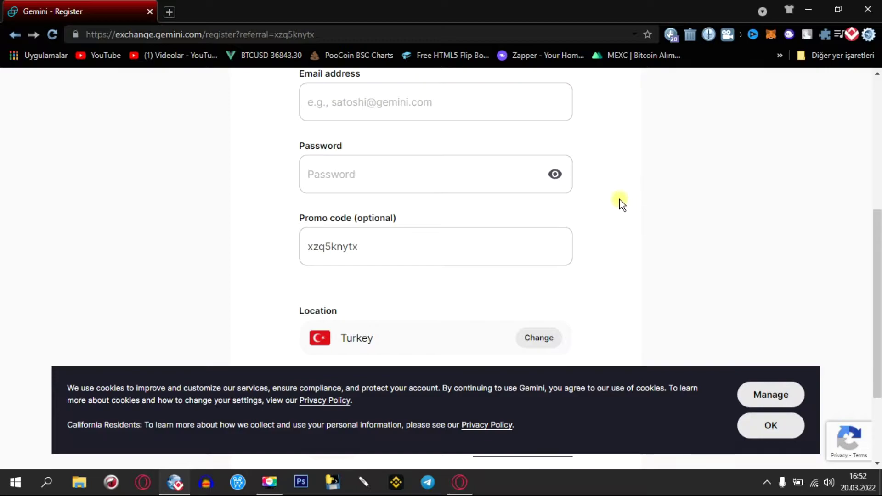
{"action": "scroll", "coordinate": [623, 215], "scroll_direction": "up", "scroll_amount": 3}
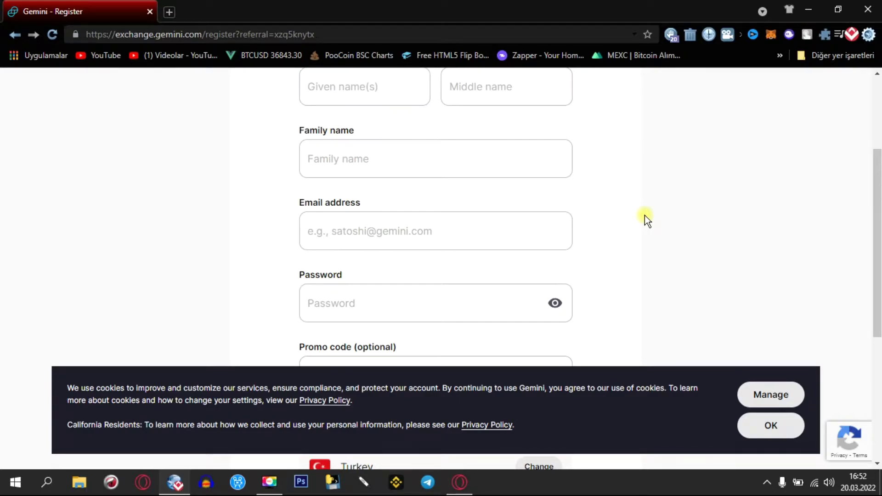
{"action": "scroll", "coordinate": [646, 214], "scroll_direction": "down", "scroll_amount": 3}
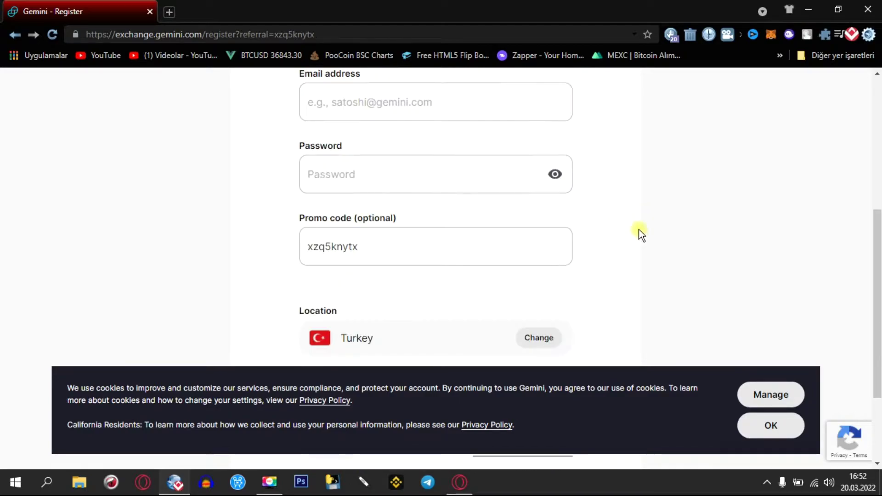
{"action": "scroll", "coordinate": [640, 231], "scroll_direction": "up", "scroll_amount": 3}
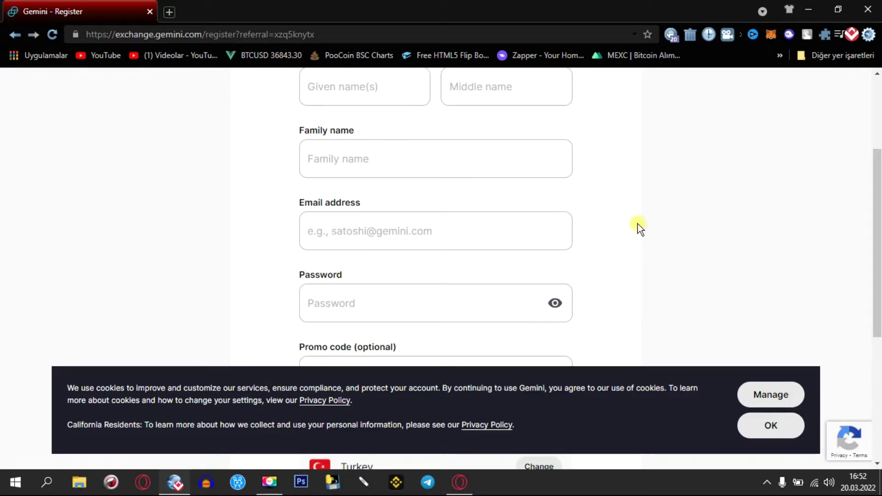
{"action": "scroll", "coordinate": [640, 226], "scroll_direction": "up", "scroll_amount": 3}
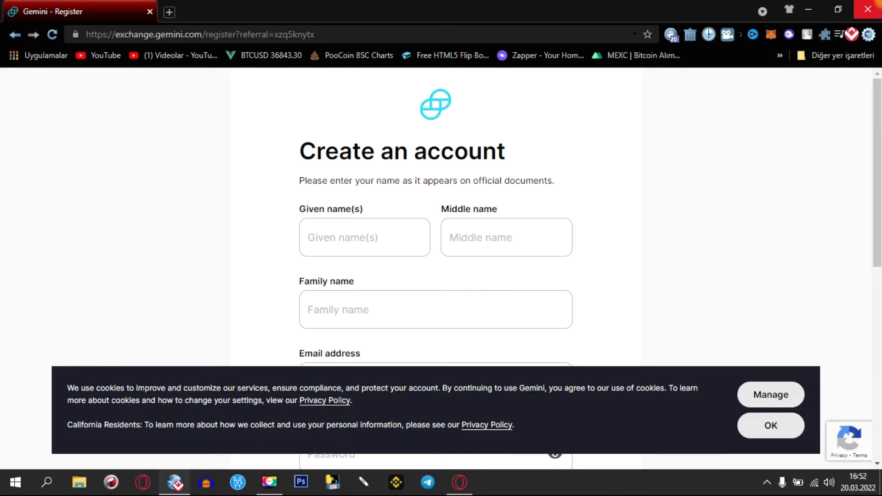
Step: Close the registration browser window and switch to the Litecoin address page on Blockchair
{"action": "left_click", "coordinate": [868, 9]}
{"action": "left_click", "coordinate": [328, 10]}
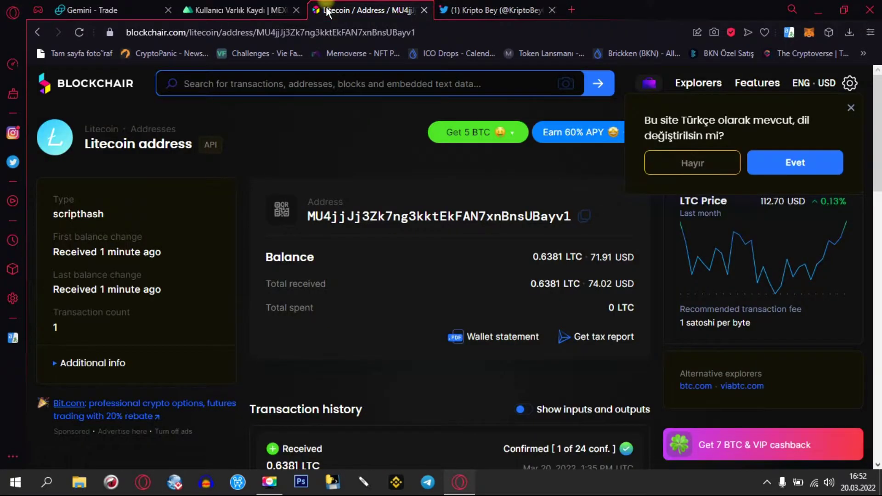
Step: Switch to the Gemini trading page and open the page for depositing funds into Gemini
{"action": "left_click", "coordinate": [237, 10]}
{"action": "left_click", "coordinate": [117, 10]}
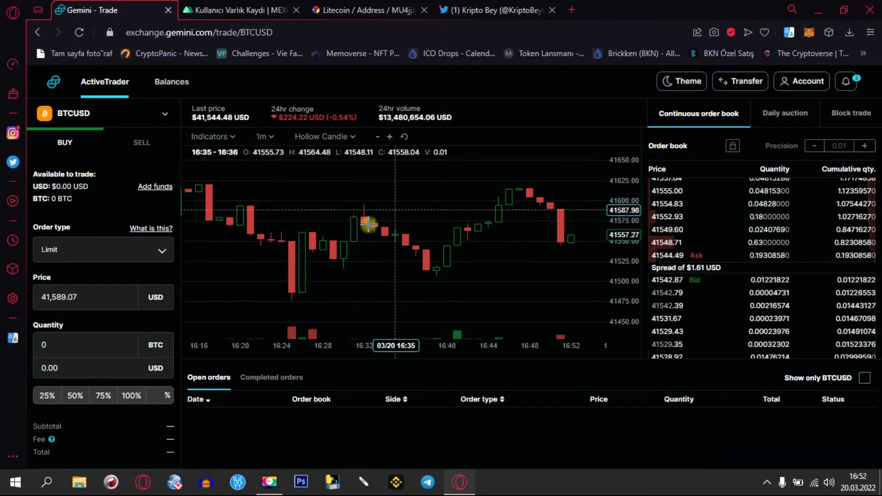
{"action": "scroll", "coordinate": [552, 221], "scroll_direction": "down", "scroll_amount": 5}
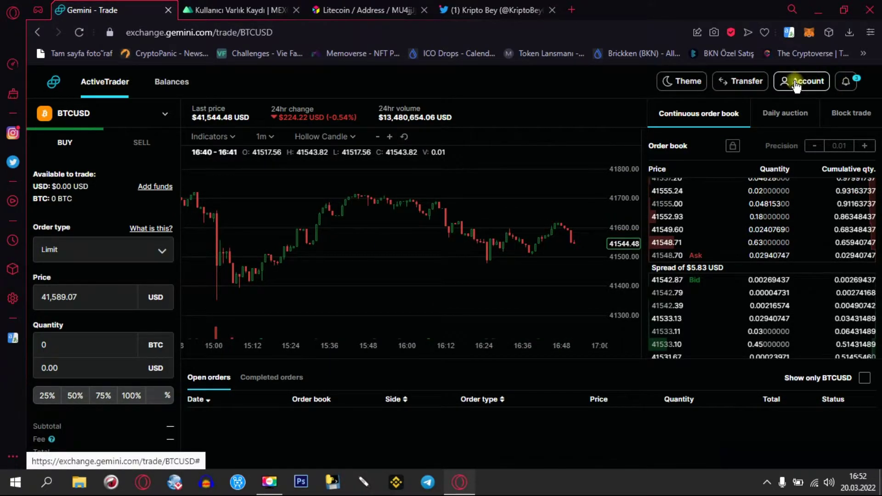
{"action": "left_click", "coordinate": [733, 87]}
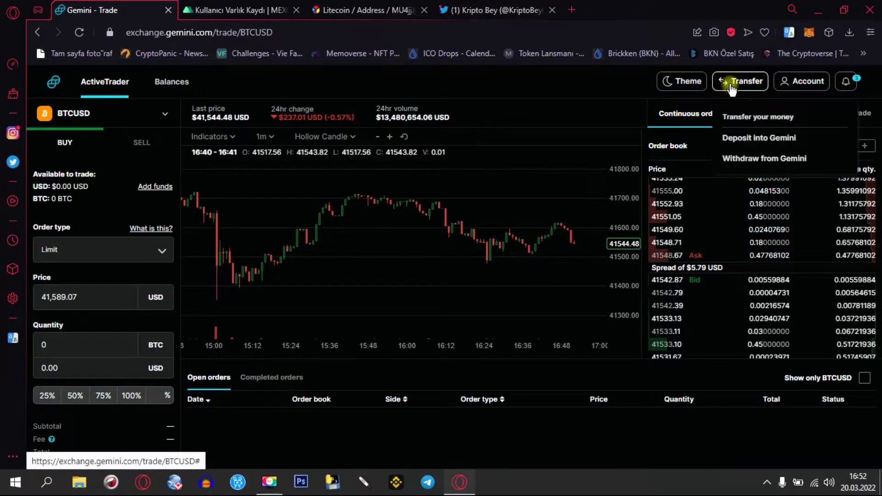
{"action": "left_click", "coordinate": [756, 141]}
{"action": "right_click", "coordinate": [756, 141]}
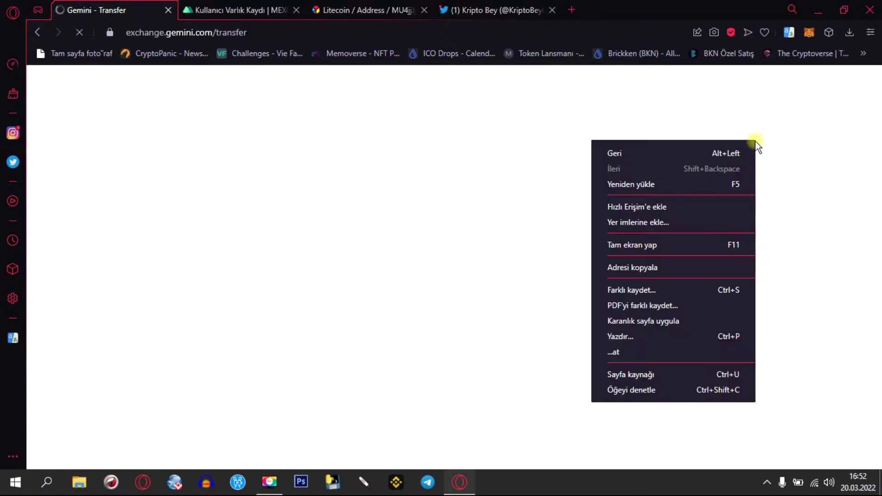
{"action": "left_click", "coordinate": [738, 83]}
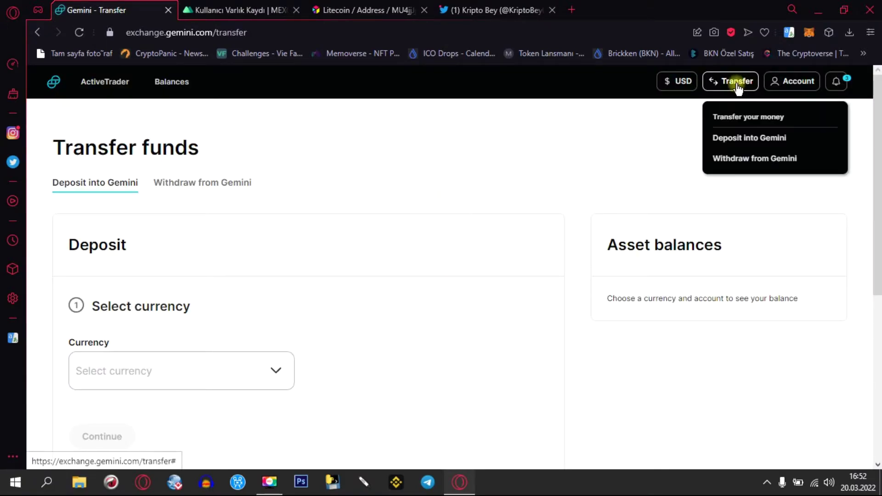
{"action": "left_click", "coordinate": [643, 161]}
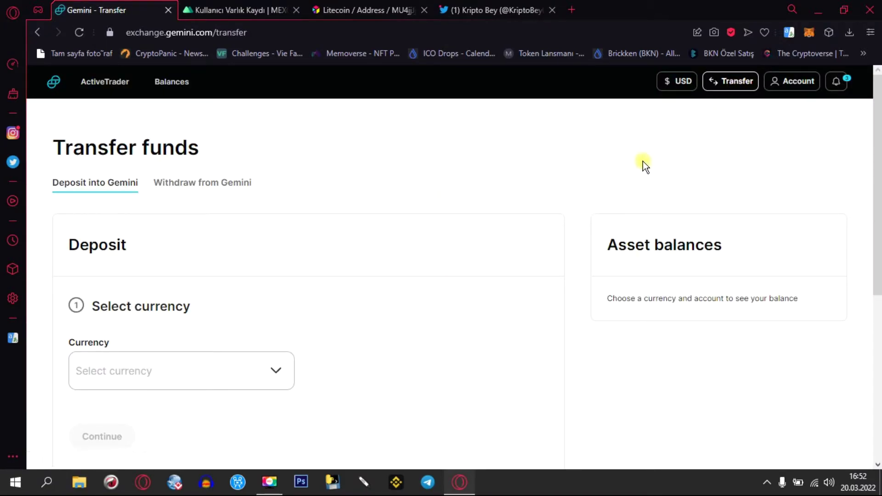
Step: Look over the account information and recent account activity notifications
{"action": "left_click", "coordinate": [836, 82]}
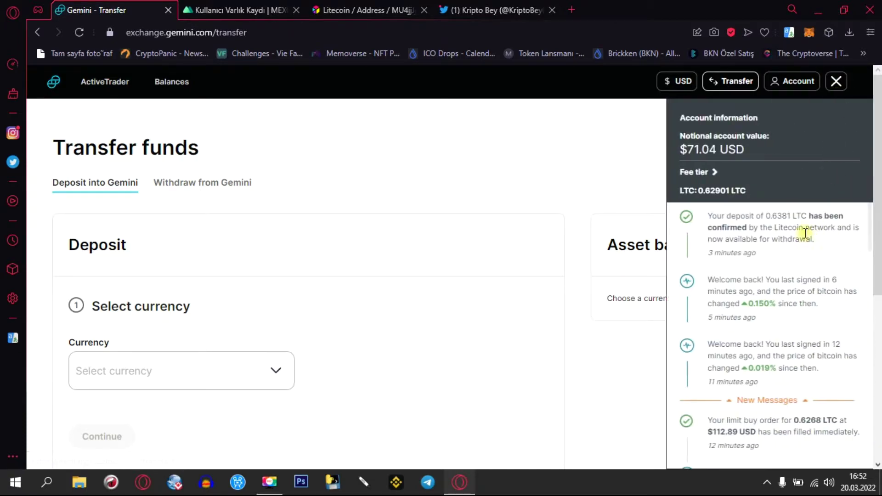
{"action": "scroll", "coordinate": [791, 231], "scroll_direction": "down", "scroll_amount": 5}
{"action": "scroll", "coordinate": [693, 330], "scroll_direction": "up", "scroll_amount": 5}
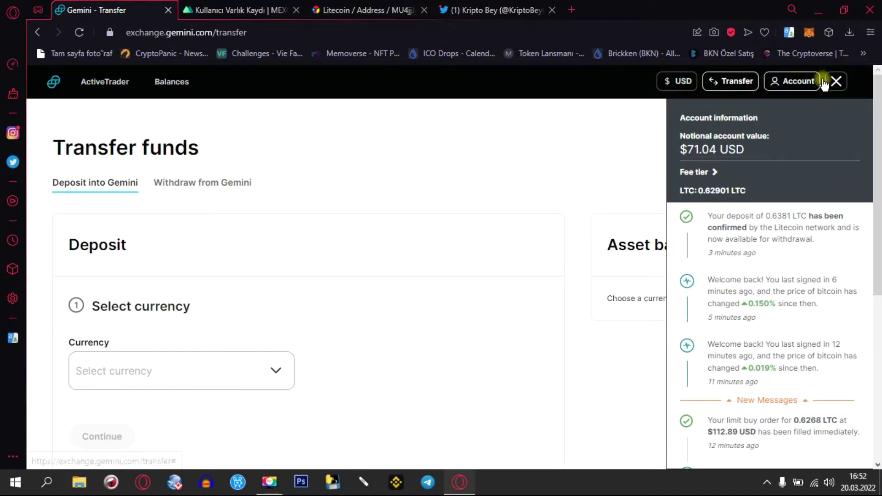
Step: Choose LTC (Litecoin Network) as the deposit currency and continue to the deposit review
{"action": "left_click", "coordinate": [137, 373]}
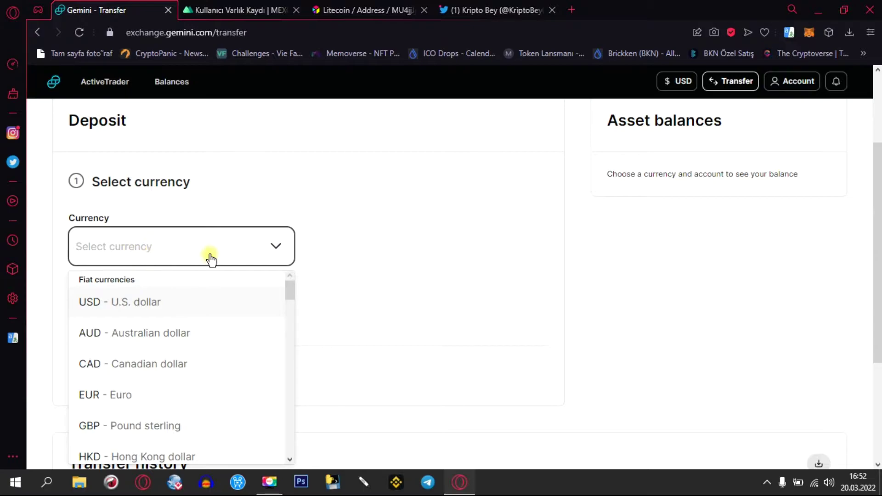
{"action": "type", "text": "ltc"}
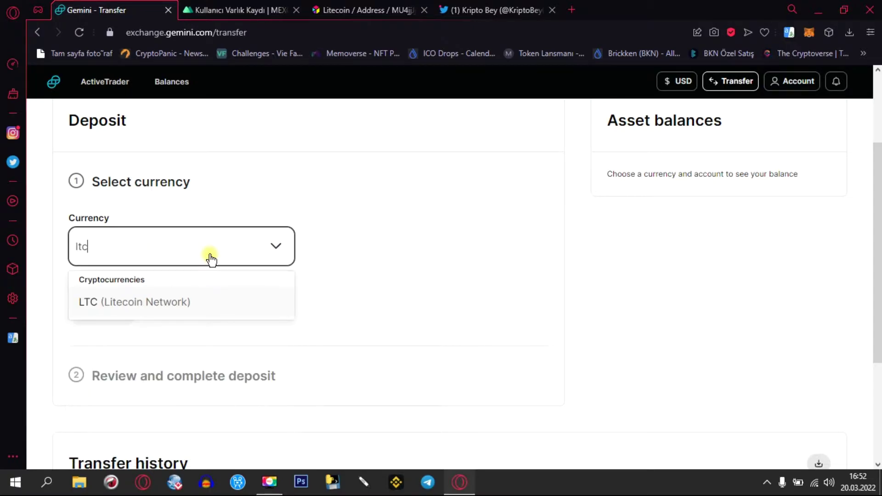
{"action": "left_click", "coordinate": [197, 302]}
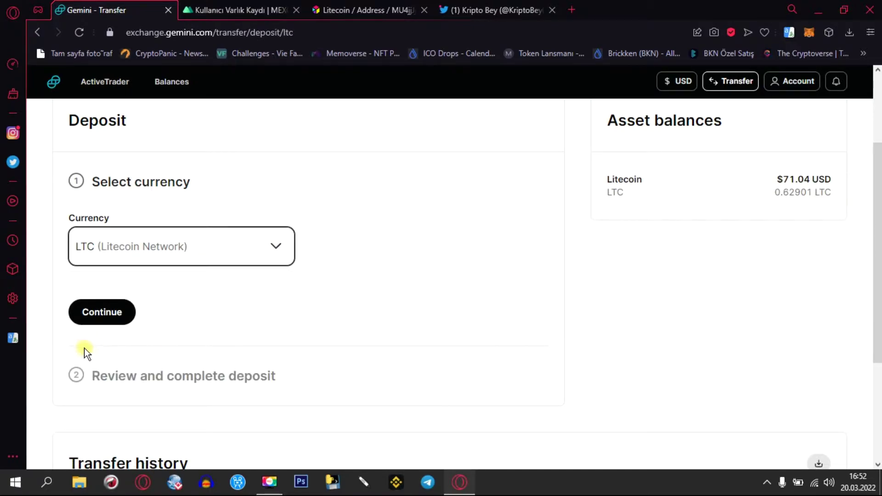
{"action": "left_click", "coordinate": [125, 311]}
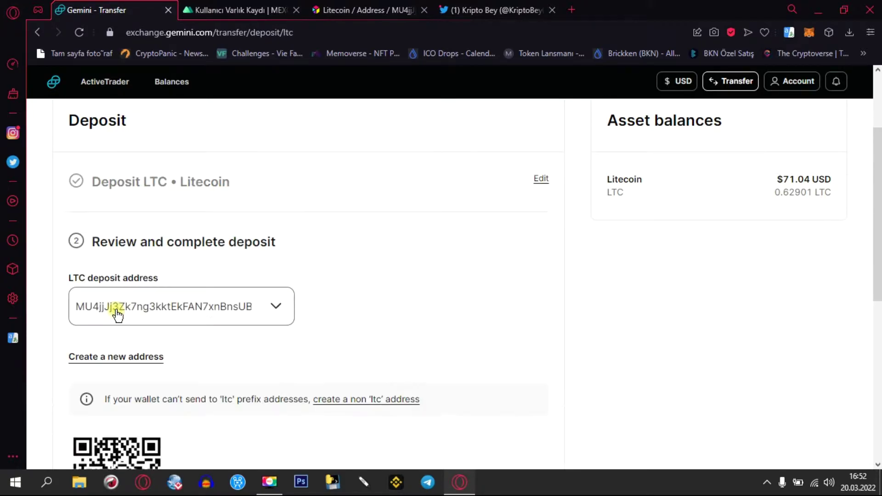
Step: Examine the LTC deposit address and the LTC withdrawal record on MEXC, ending back on Gemini's transfer page
{"action": "scroll", "coordinate": [384, 271], "scroll_direction": "down", "scroll_amount": 1}
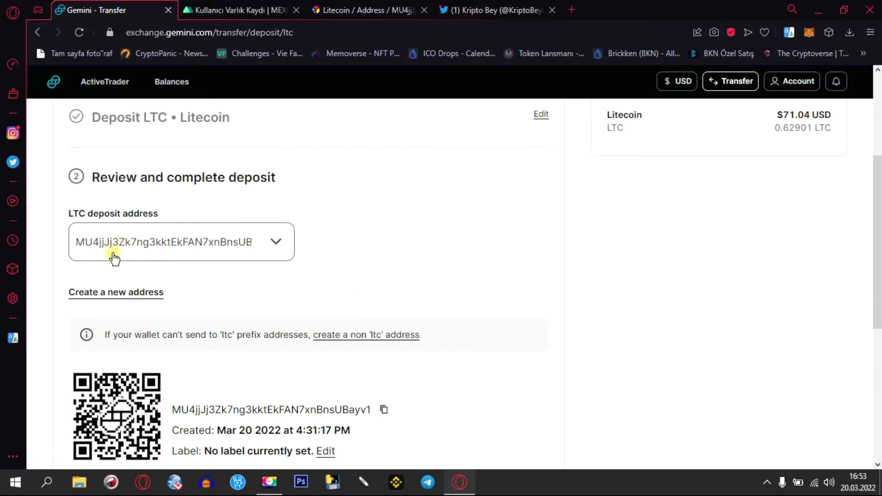
{"action": "left_click_drag", "start_coordinate": [173, 411], "coordinate": [310, 412]}
{"action": "left_click", "coordinate": [311, 413]}
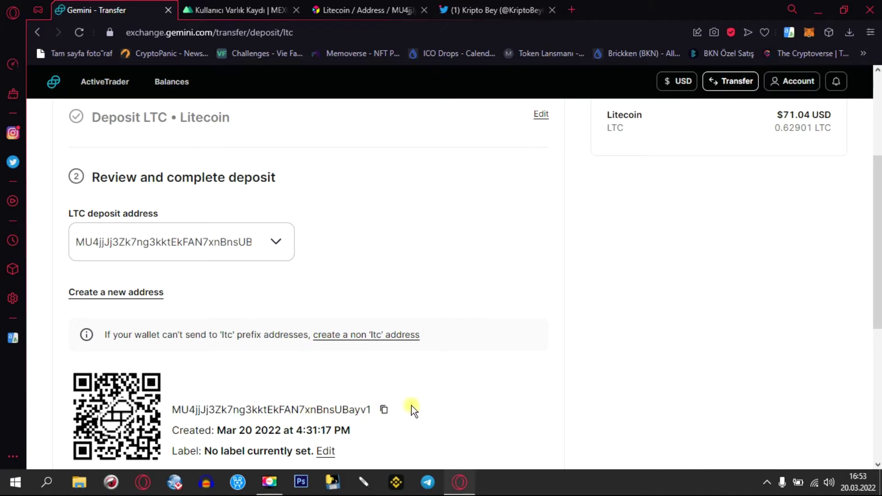
{"action": "left_click", "coordinate": [198, 14]}
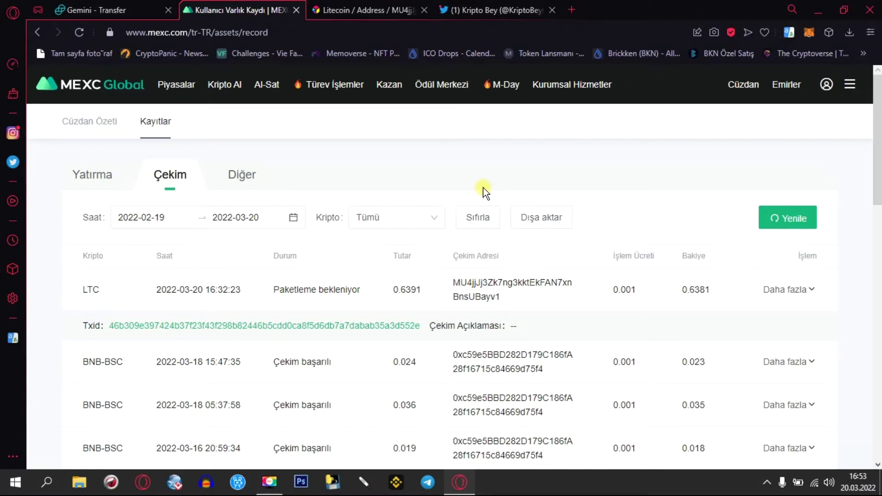
{"action": "left_click", "coordinate": [97, 11]}
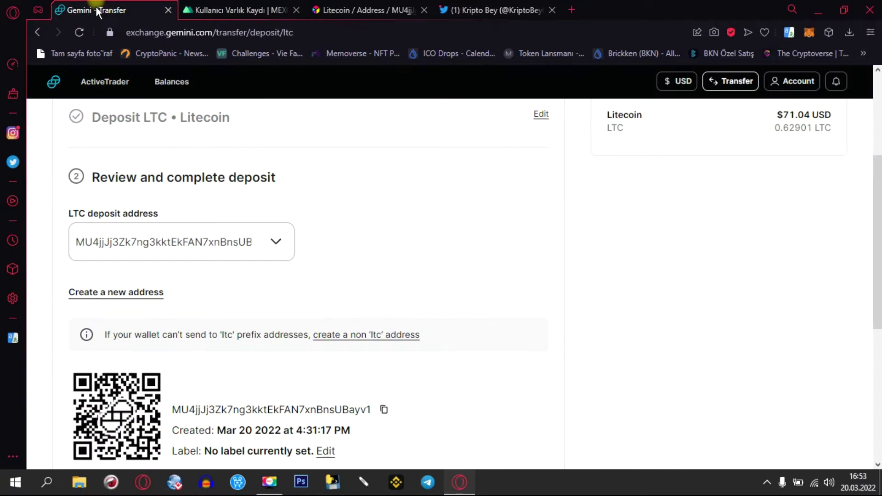
{"action": "scroll", "coordinate": [589, 271], "scroll_direction": "up", "scroll_amount": 4}
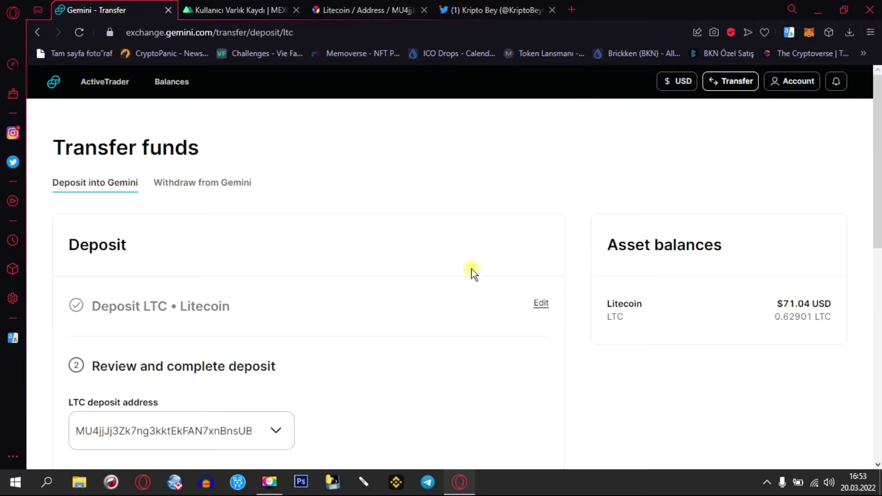
Step: Open the account's profile settings from ActiveTrader, look over the trading interface options, and return to the BTCUSD trading page
{"action": "left_click", "coordinate": [103, 85]}
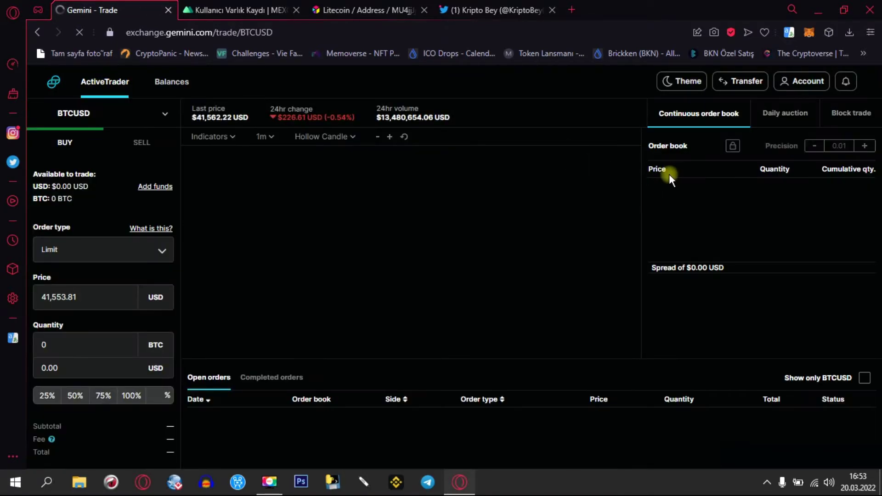
{"action": "left_click", "coordinate": [802, 85]}
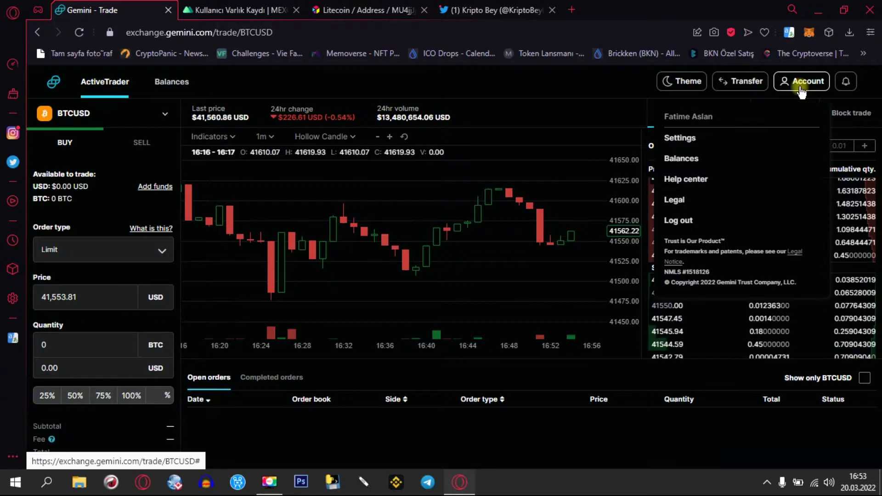
{"action": "left_click", "coordinate": [731, 138]}
{"action": "scroll", "coordinate": [711, 145], "scroll_direction": "down", "scroll_amount": 10}
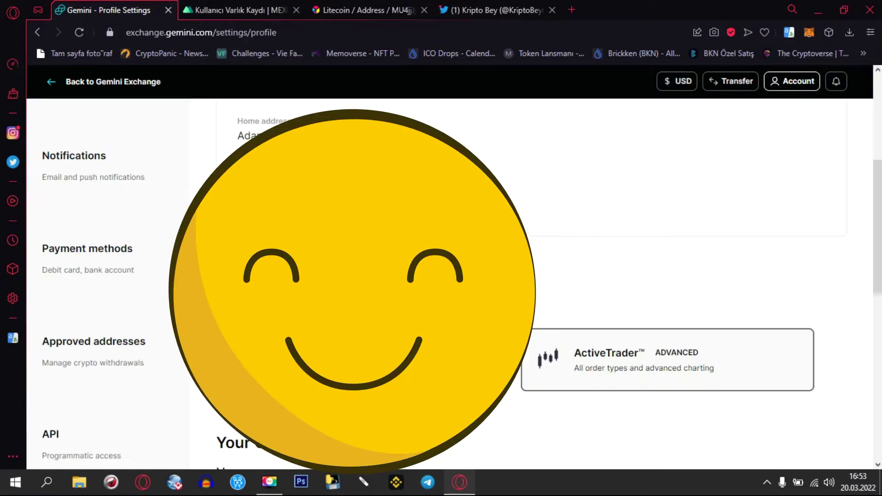
{"action": "scroll", "coordinate": [711, 145], "scroll_direction": "up", "scroll_amount": 4}
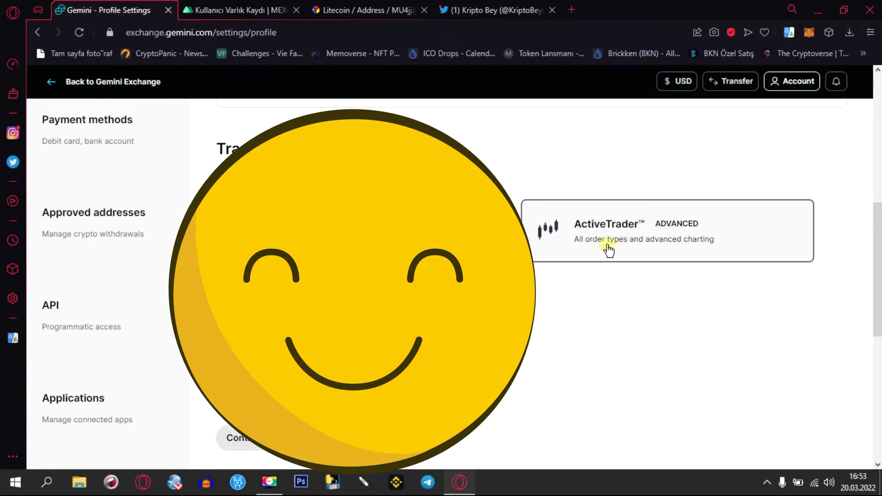
{"action": "scroll", "coordinate": [607, 248], "scroll_direction": "up", "scroll_amount": 7}
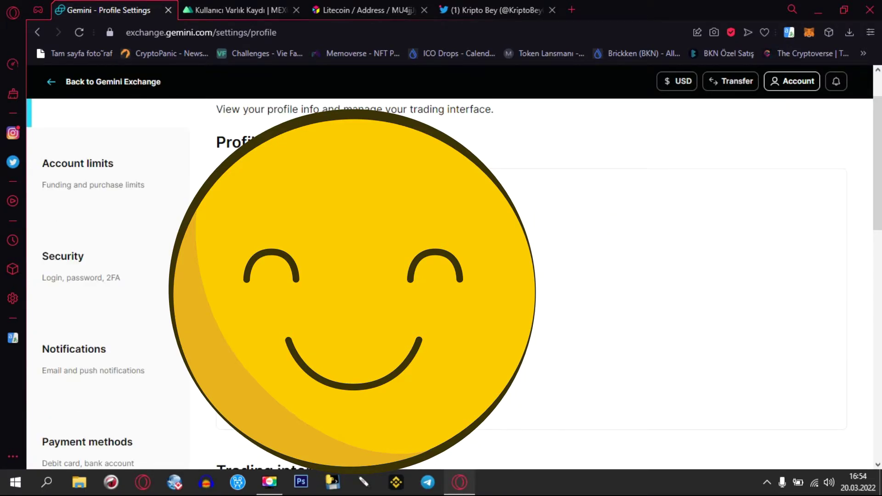
{"action": "left_click", "coordinate": [34, 32]}
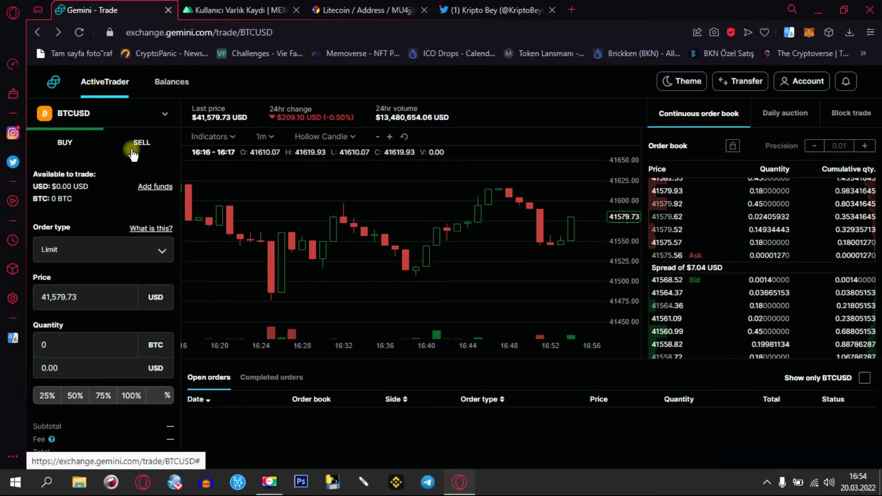
Step: Search the trading pairs for ltc and open the LTC-USD pair
{"action": "left_click", "coordinate": [87, 115]}
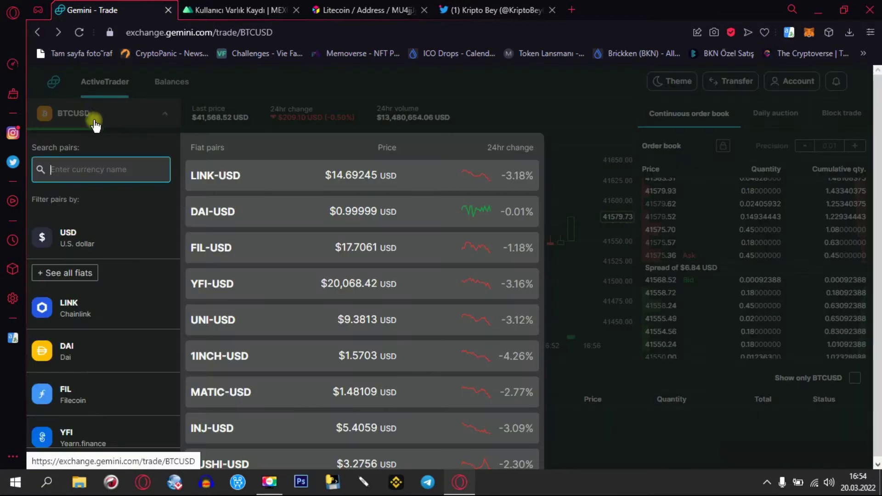
{"action": "type", "text": "ltc"}
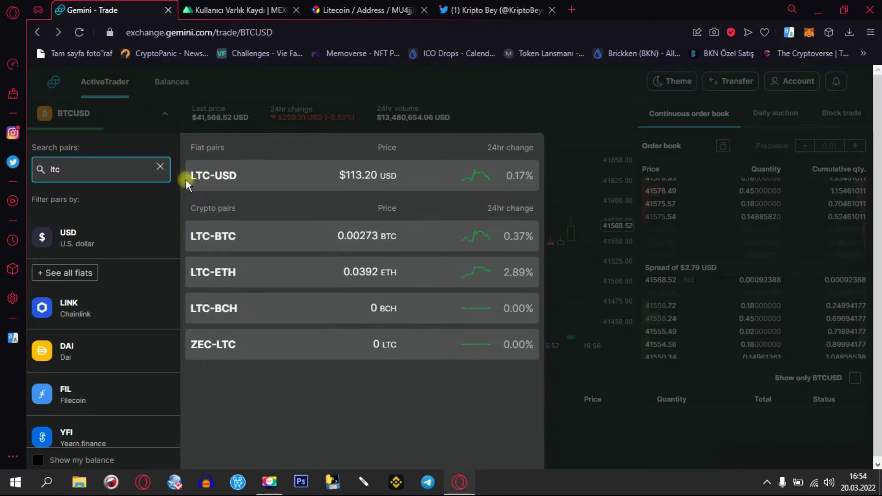
{"action": "left_click", "coordinate": [291, 174]}
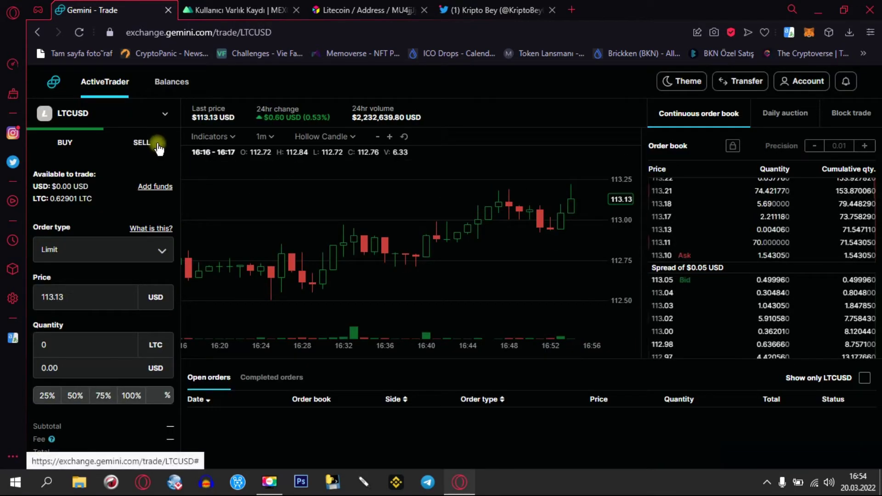
Step: Fill in a limit sell order for 100% of the available LTC and point out its USD amount and the buy and sell sides
{"action": "left_click", "coordinate": [158, 145]}
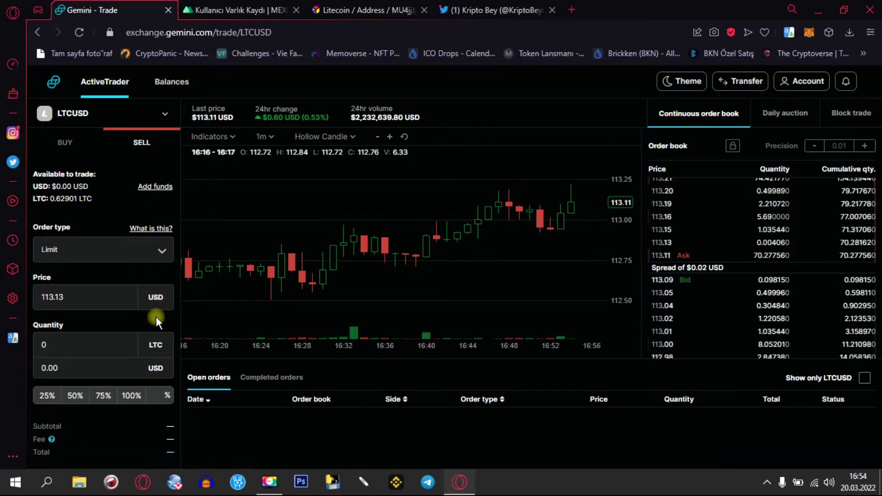
{"action": "left_click", "coordinate": [132, 394]}
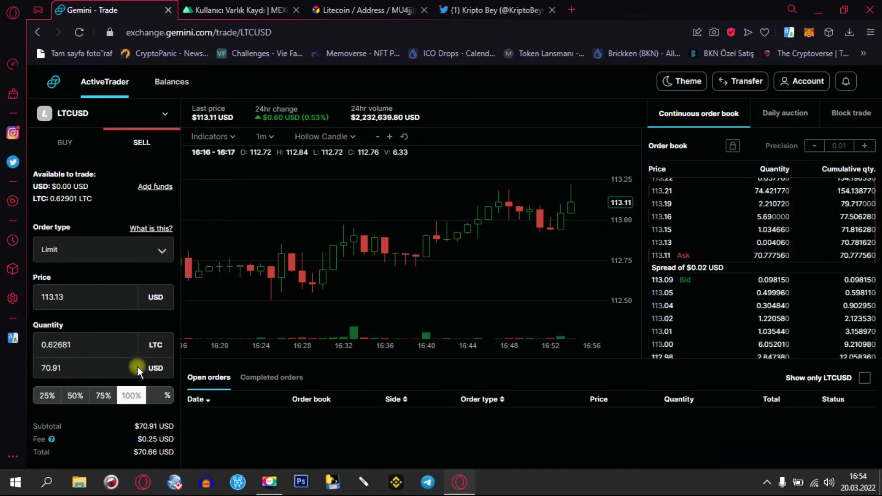
{"action": "left_click", "coordinate": [59, 368]}
{"action": "left_click_drag", "start_coordinate": [60, 368], "coordinate": [28, 367]}
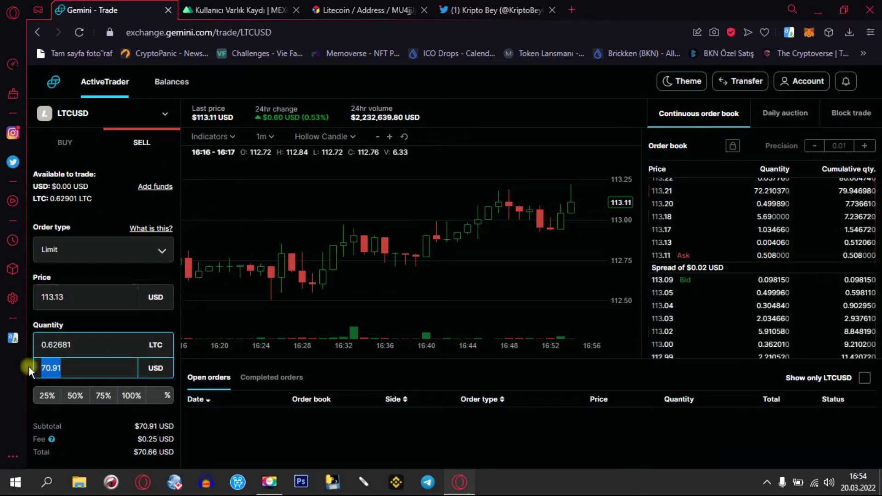
{"action": "left_click", "coordinate": [69, 368]}
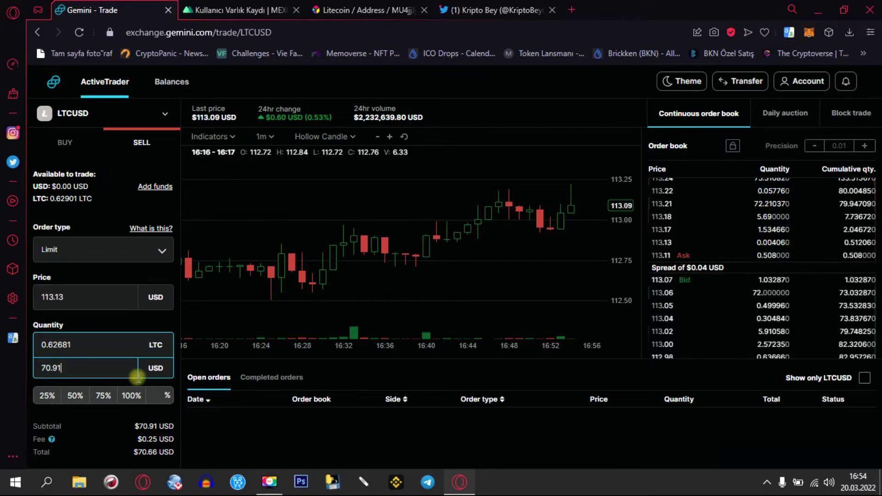
{"action": "left_click_drag", "start_coordinate": [89, 367], "coordinate": [24, 367]}
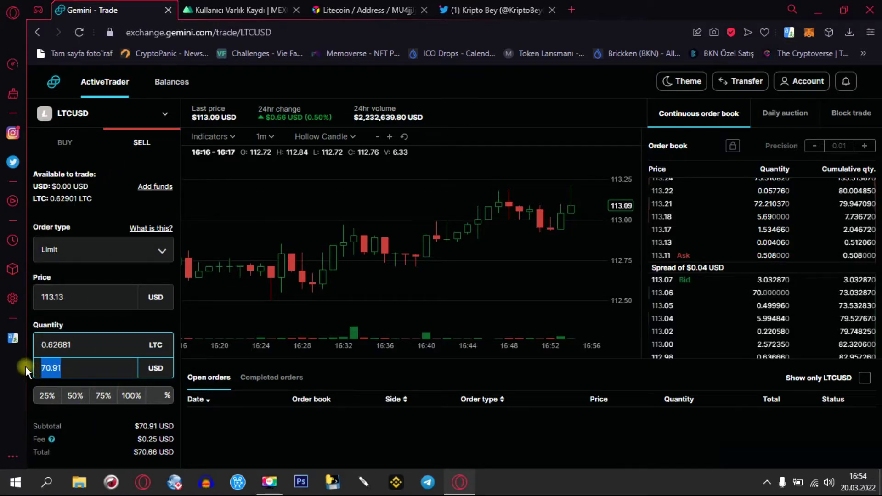
{"action": "left_click", "coordinate": [75, 367]}
{"action": "left_click", "coordinate": [91, 142]}
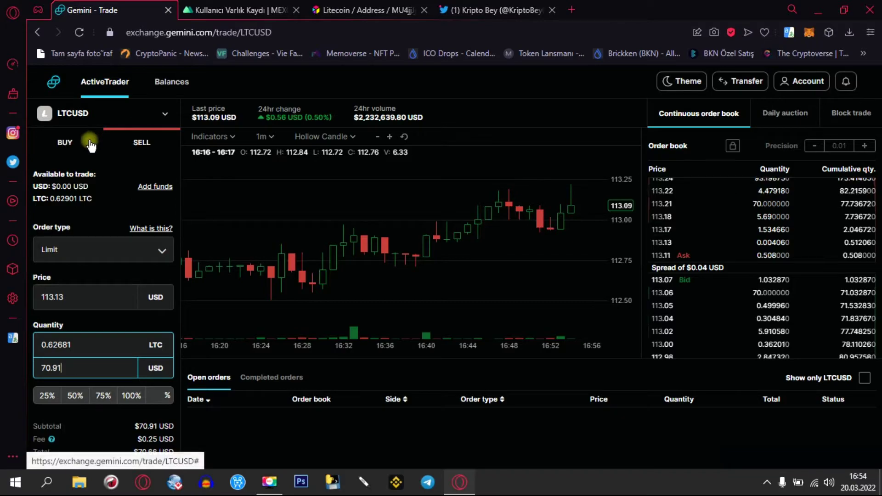
{"action": "left_click", "coordinate": [120, 143]}
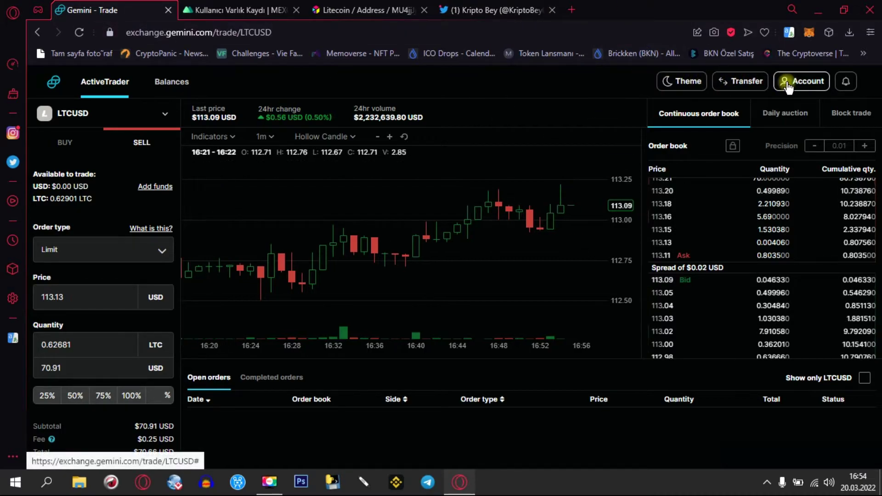
Step: Open the account balances and look over the transaction history of the Primary account
{"action": "left_click", "coordinate": [181, 82]}
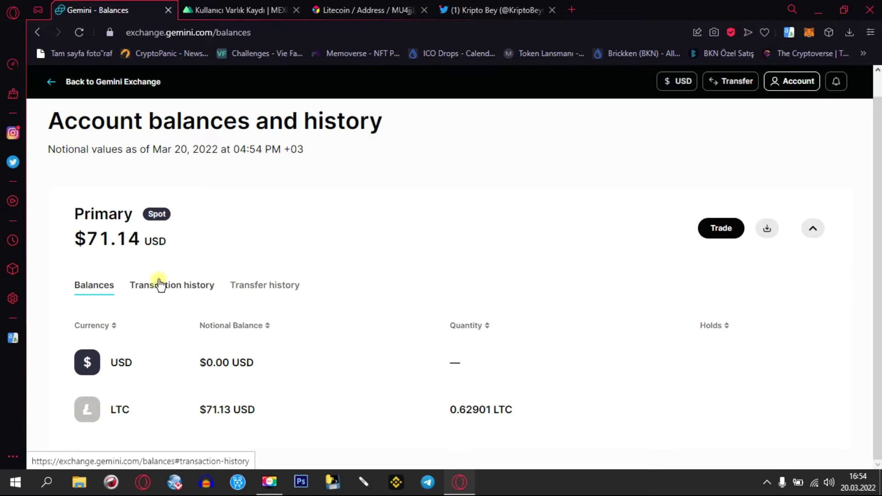
{"action": "left_click", "coordinate": [166, 286]}
{"action": "scroll", "coordinate": [449, 258], "scroll_direction": "down", "scroll_amount": 3}
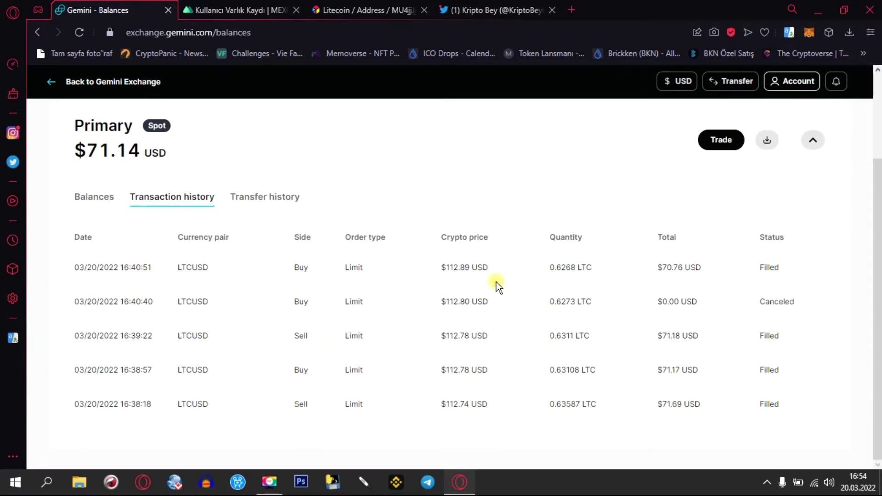
Step: Point out the statuses and USD totals of the LTCUSD buy and sell orders in the Primary account's transaction history
{"action": "left_click_drag", "start_coordinate": [795, 405], "coordinate": [735, 248]}
{"action": "left_click", "coordinate": [719, 413]}
{"action": "left_click_drag", "start_coordinate": [663, 402], "coordinate": [705, 402]}
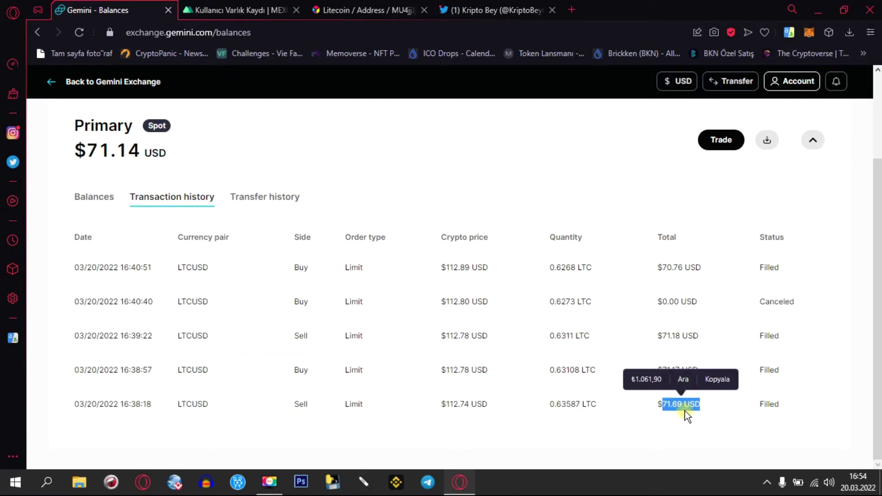
{"action": "left_click", "coordinate": [705, 405]}
{"action": "double_click", "coordinate": [664, 336]}
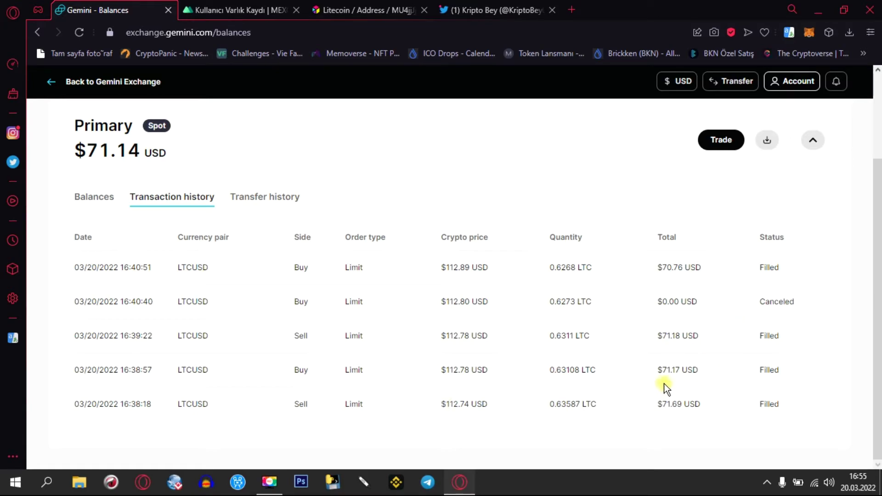
{"action": "double_click", "coordinate": [674, 371]}
{"action": "left_click", "coordinate": [665, 255]}
{"action": "scroll", "coordinate": [597, 290], "scroll_direction": "up", "scroll_amount": 2}
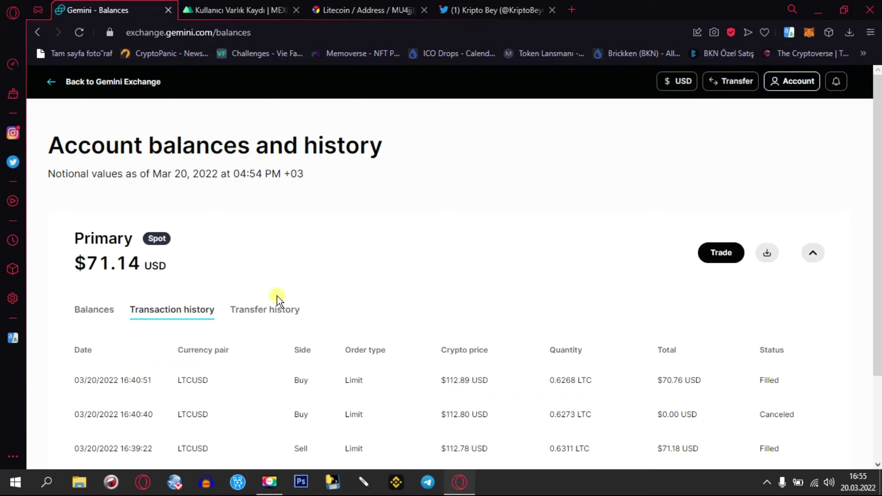
Step: Show the Primary account's USD and LTC balances
{"action": "left_click", "coordinate": [90, 311]}
{"action": "scroll", "coordinate": [385, 277], "scroll_direction": "down", "scroll_amount": 1}
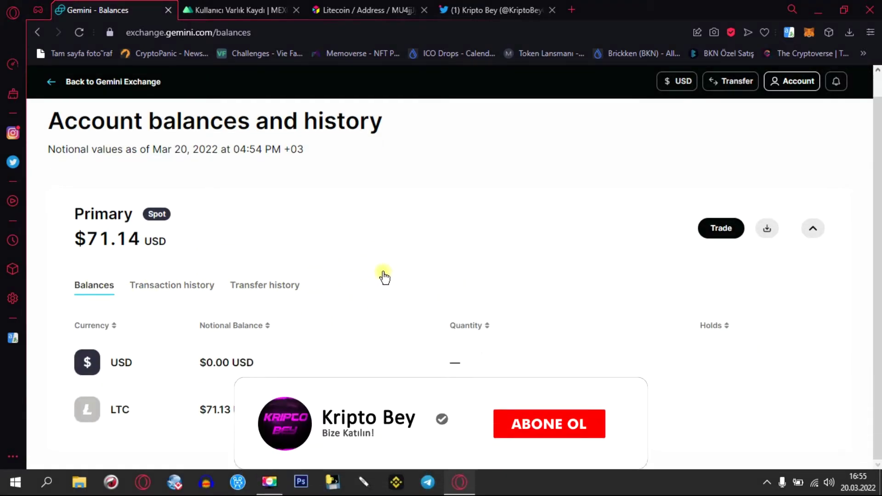
{"action": "scroll", "coordinate": [734, 87], "scroll_direction": "up", "scroll_amount": 1}
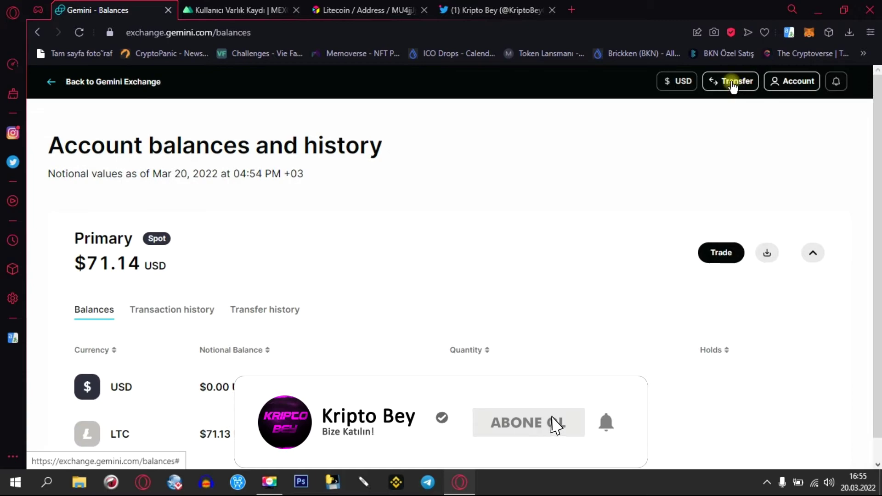
Step: Start a withdrawal from Gemini and choose LTC (Litecoin Network) as the currency
{"action": "left_click", "coordinate": [734, 85]}
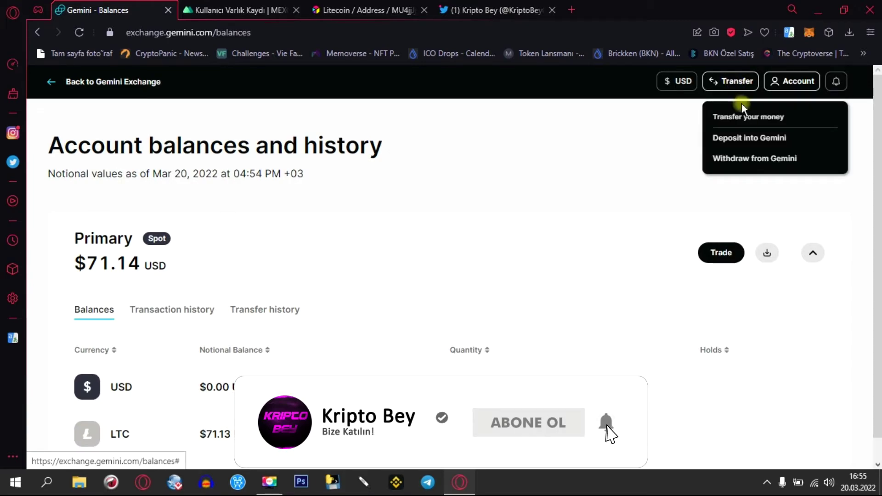
{"action": "left_click", "coordinate": [752, 162]}
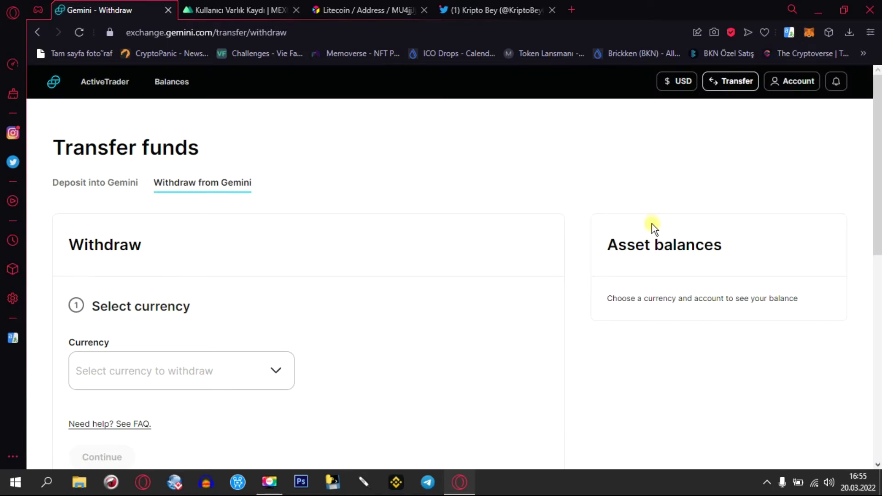
{"action": "left_click", "coordinate": [286, 371]}
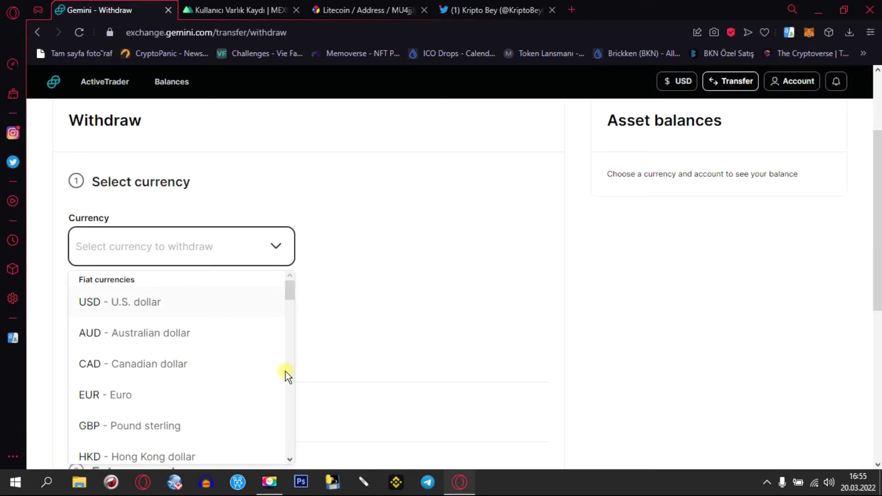
{"action": "left_click", "coordinate": [158, 302]}
Step: Switch to the MEXC exchange, look over its deposit records, and open the deposit page from the wallet overview
{"action": "left_click", "coordinate": [211, 9]}
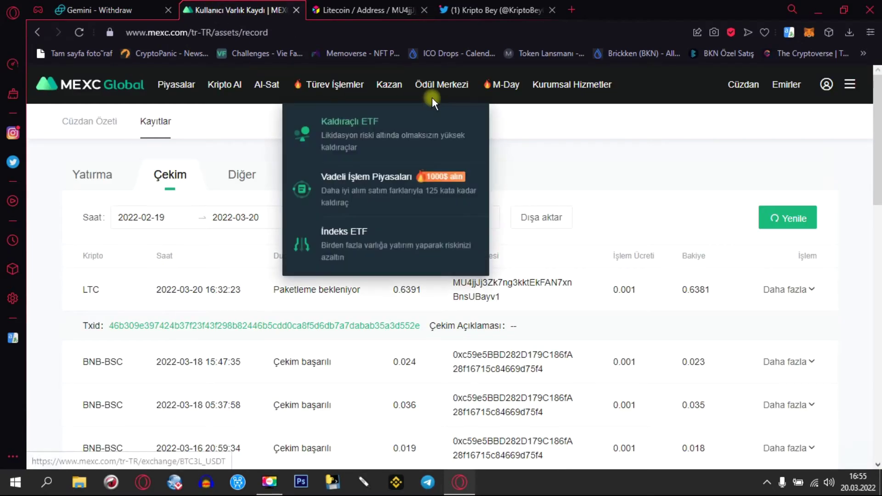
{"action": "left_click", "coordinate": [102, 183]}
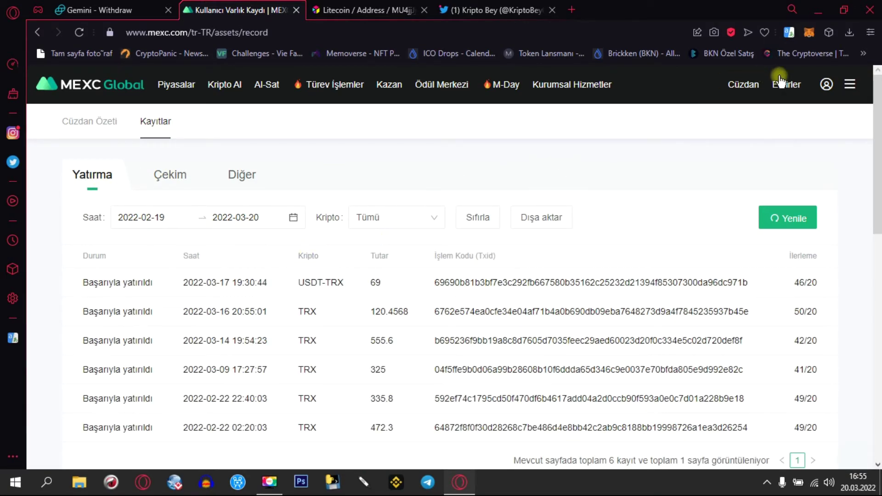
{"action": "left_click", "coordinate": [735, 120]}
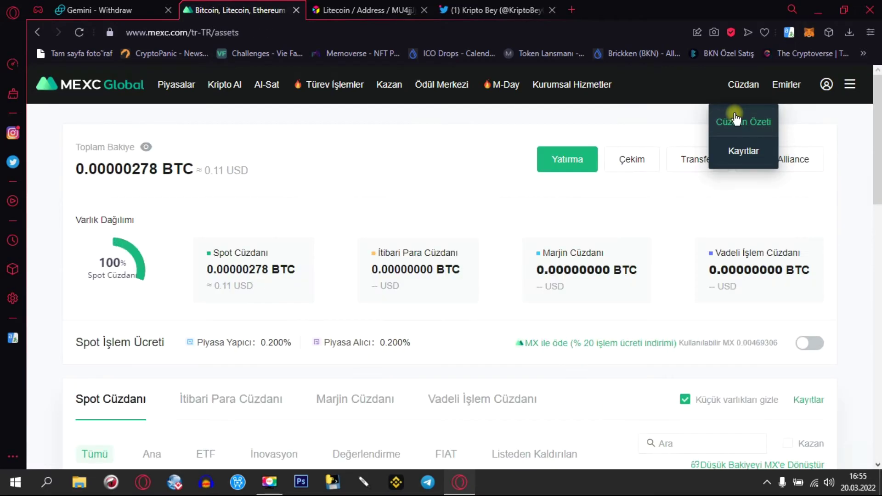
{"action": "scroll", "coordinate": [386, 203], "scroll_direction": "down", "scroll_amount": 4}
{"action": "scroll", "coordinate": [412, 216], "scroll_direction": "up", "scroll_amount": 4}
{"action": "left_click", "coordinate": [551, 160]}
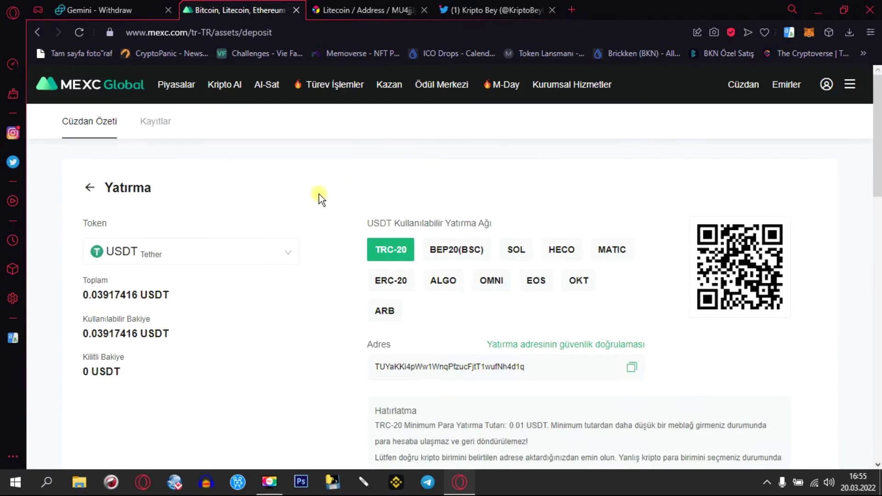
Step: Search the MEXC deposit tokens for ltc and select LTC Litecoin
{"action": "scroll", "coordinate": [263, 227], "scroll_direction": "down", "scroll_amount": 1}
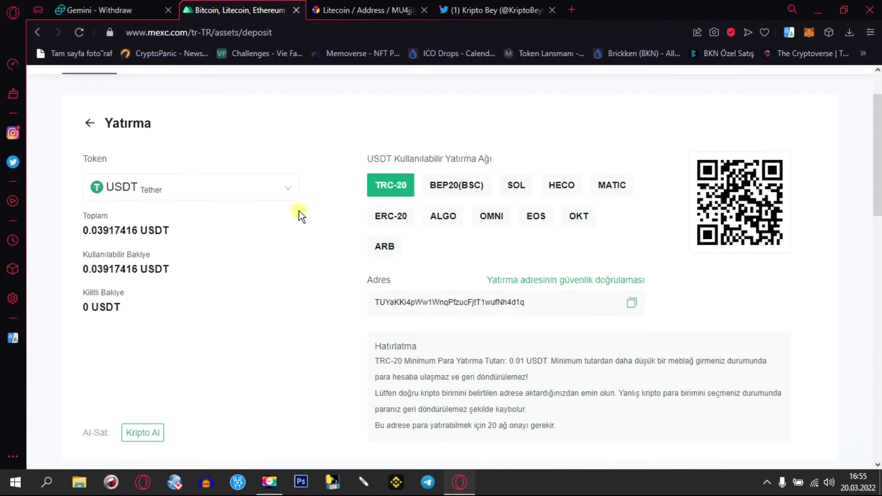
{"action": "left_click", "coordinate": [226, 194]}
{"action": "left_click", "coordinate": [181, 222]}
{"action": "type", "text": "ltc"}
{"action": "left_click", "coordinate": [161, 260]}
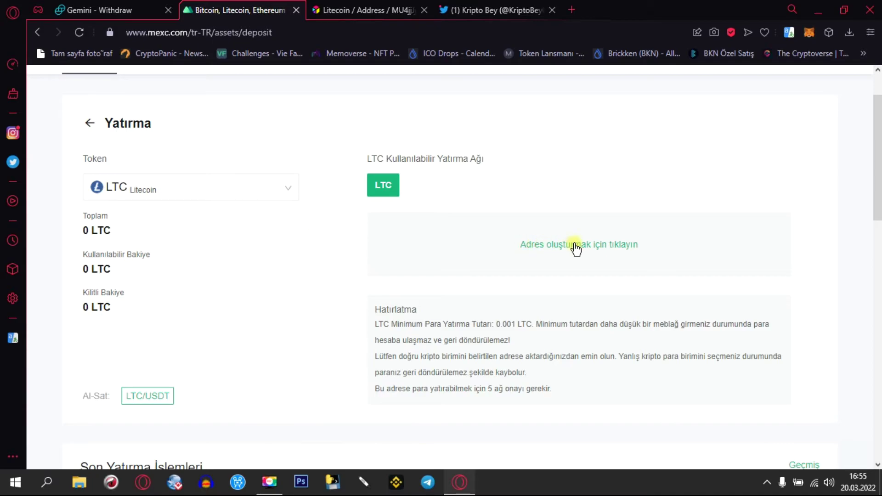
Step: Generate the LTC deposit address, accept the deposit reminder with further reminders off for 30 days, and copy the address
{"action": "left_click", "coordinate": [576, 246]}
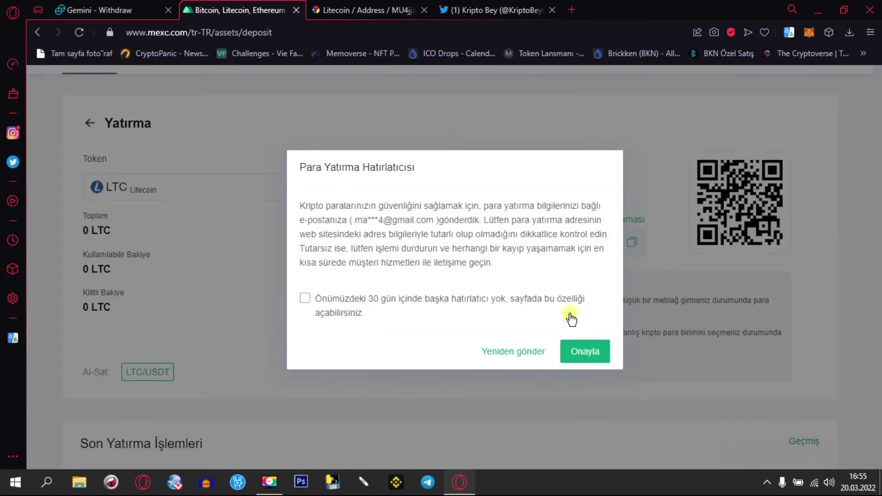
{"action": "left_click", "coordinate": [305, 299]}
{"action": "left_click", "coordinate": [602, 350]}
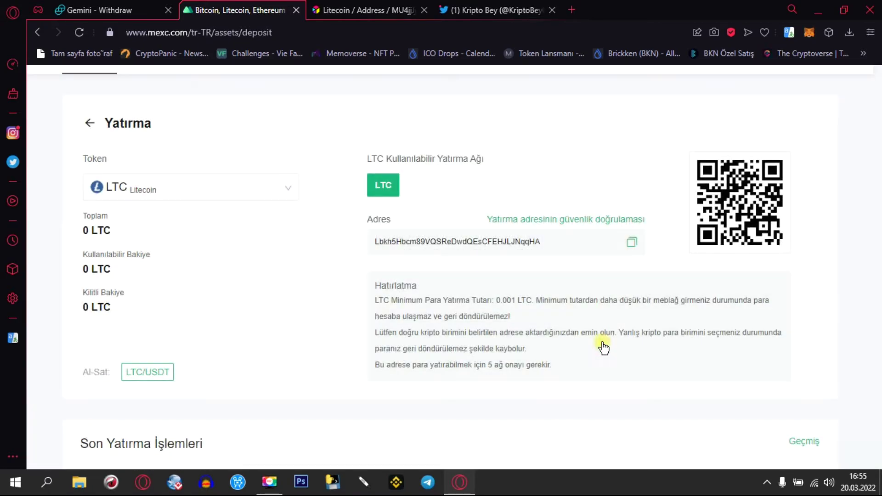
{"action": "scroll", "coordinate": [573, 280], "scroll_direction": "down", "scroll_amount": 3}
{"action": "left_click", "coordinate": [634, 115]}
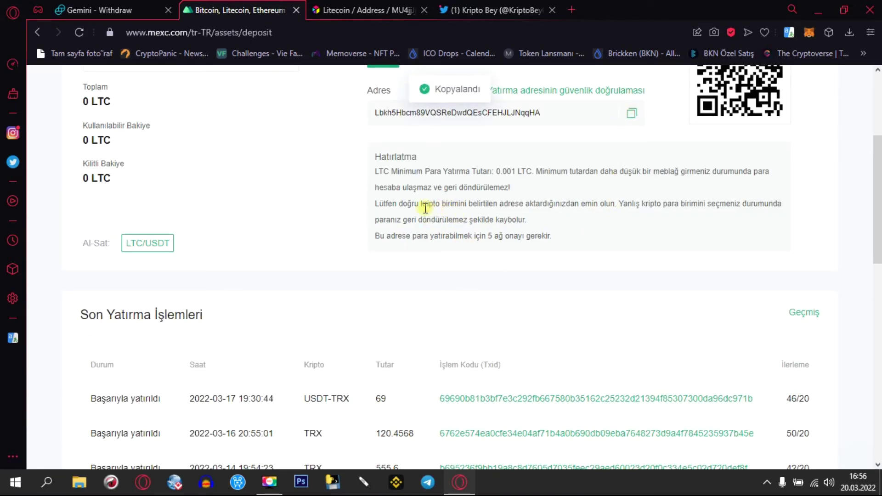
Step: Return to the Gemini withdrawal and paste the copied MEXC Litecoin address as the transfer destination
{"action": "left_click", "coordinate": [87, 10]}
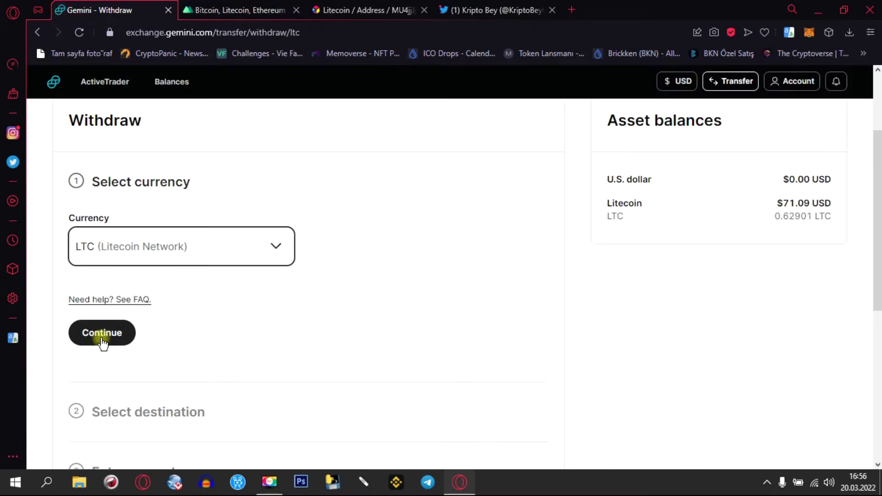
{"action": "left_click", "coordinate": [102, 333]}
{"action": "right_click", "coordinate": [143, 299]}
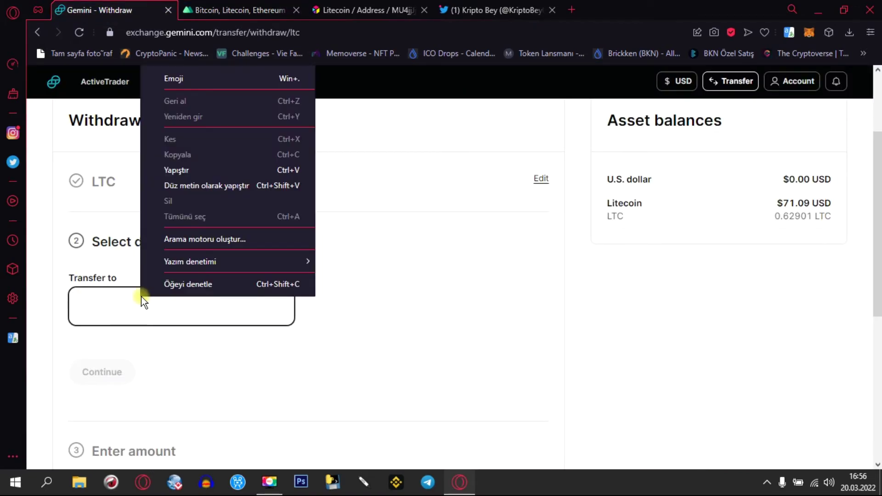
{"action": "left_click", "coordinate": [181, 175]}
{"action": "left_click", "coordinate": [85, 373]}
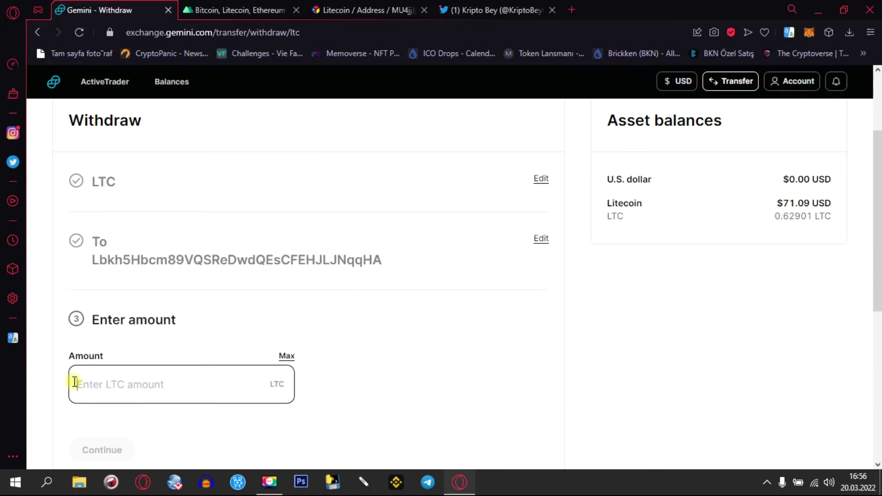
Step: Set the withdrawal amount to the maximum, 0.62901 LTC, review the summary, and request the withdrawal
{"action": "left_click", "coordinate": [287, 357]}
{"action": "scroll", "coordinate": [239, 270], "scroll_direction": "down", "scroll_amount": 3}
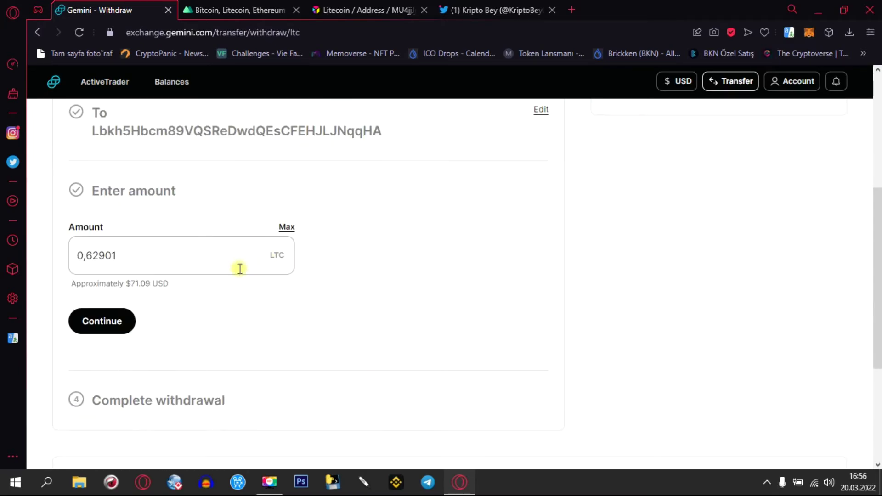
{"action": "left_click", "coordinate": [103, 323]}
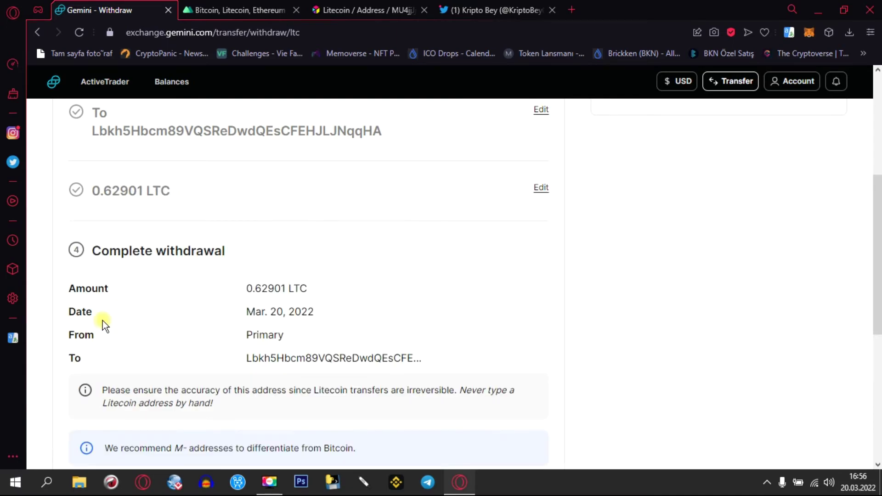
{"action": "scroll", "coordinate": [264, 281], "scroll_direction": "down", "scroll_amount": 3}
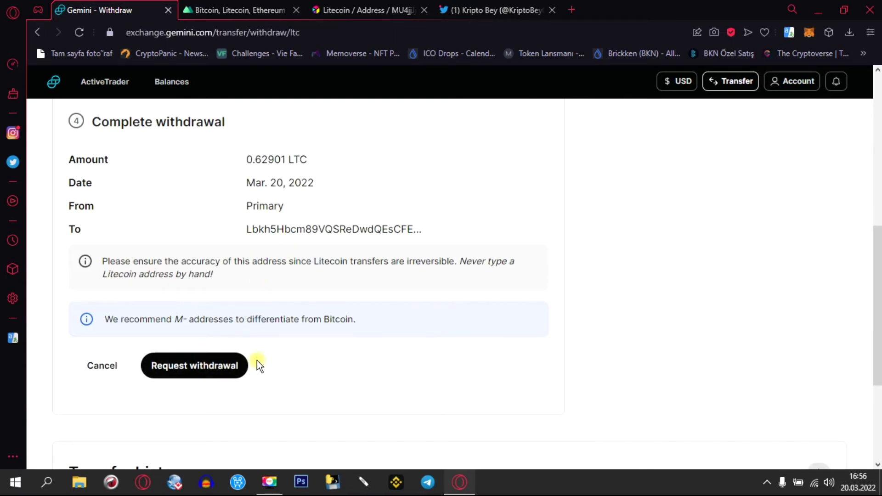
{"action": "scroll", "coordinate": [202, 289], "scroll_direction": "up", "scroll_amount": 1}
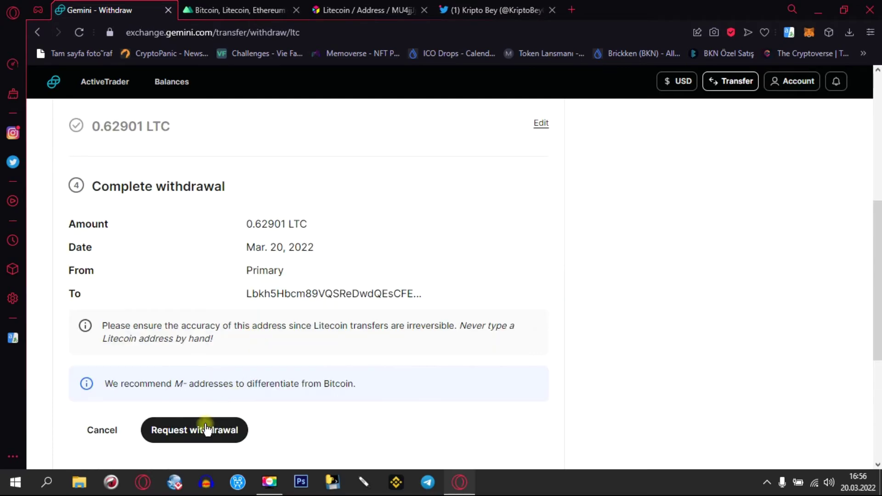
{"action": "left_click", "coordinate": [198, 429]}
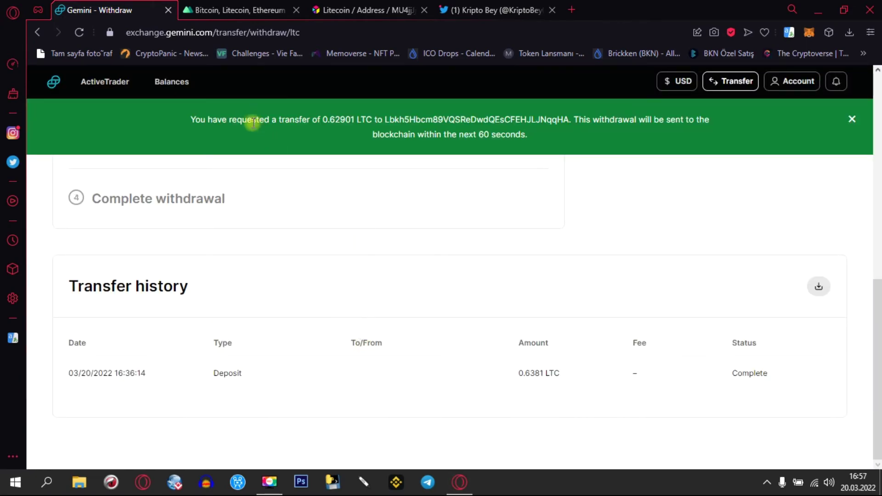
Step: Read the withdrawal request notice and look over the transfer history on the withdrawal page
{"action": "left_click_drag", "start_coordinate": [261, 124], "coordinate": [430, 121]}
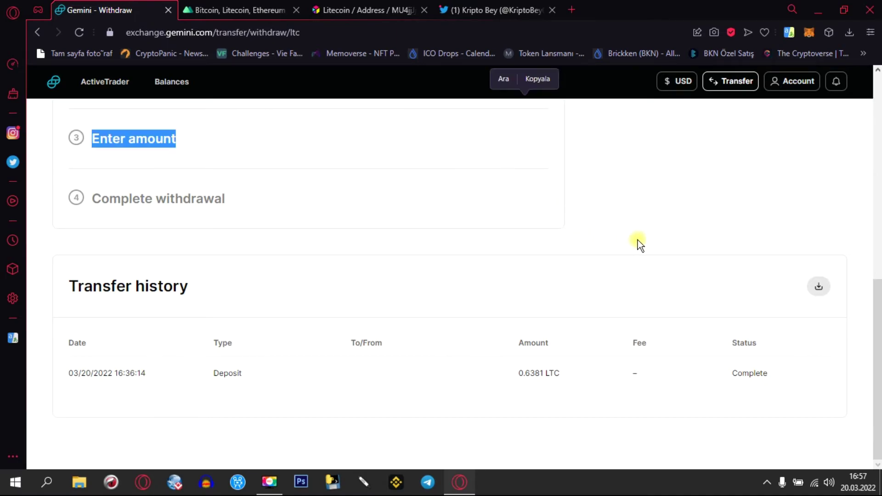
{"action": "left_click", "coordinate": [719, 256]}
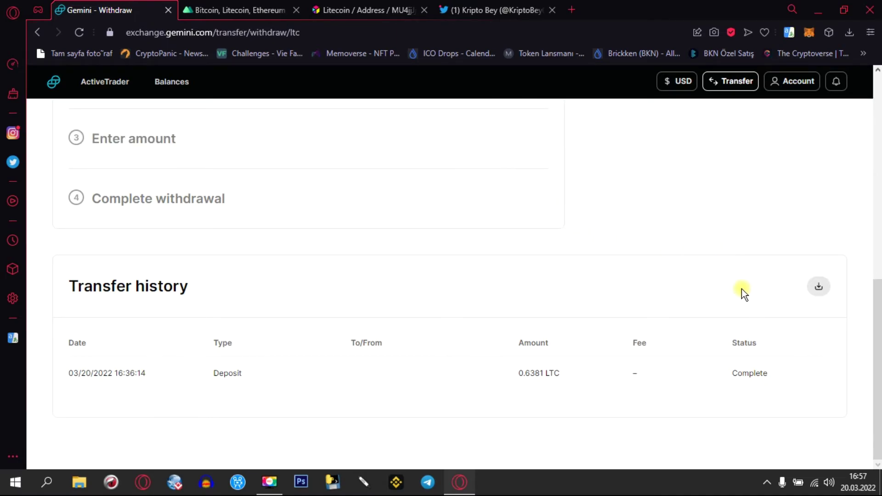
{"action": "scroll", "coordinate": [731, 275], "scroll_direction": "up", "scroll_amount": 8}
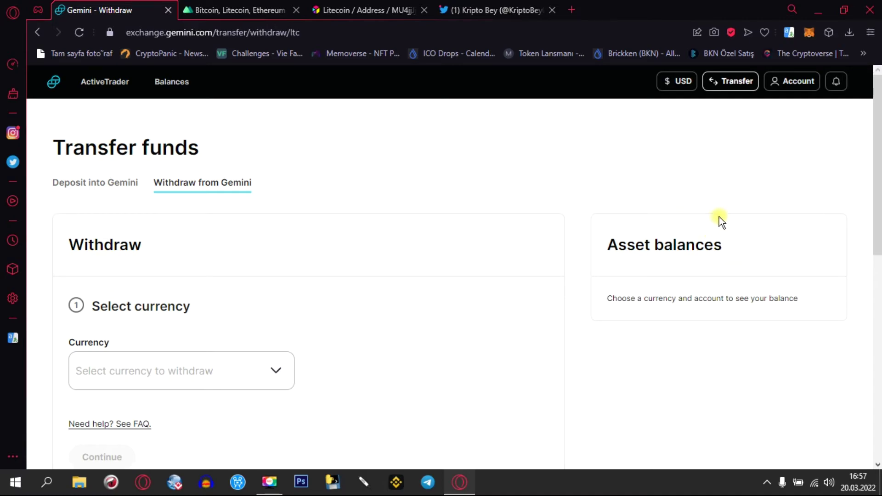
Step: Open the account balances and check what remains in the Primary account after the withdrawal
{"action": "left_click", "coordinate": [780, 85]}
{"action": "left_click", "coordinate": [707, 161]}
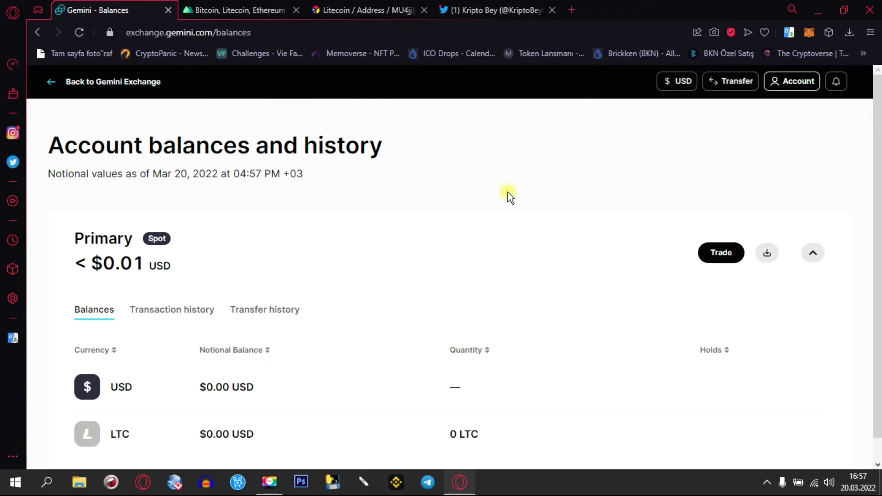
{"action": "scroll", "coordinate": [509, 194], "scroll_direction": "down", "scroll_amount": 1}
{"action": "scroll", "coordinate": [564, 194], "scroll_direction": "up", "scroll_amount": 1}
Step: Switch to the channel's Twitter profile and browse its Bitcoin and market dominance posts
{"action": "left_click", "coordinate": [478, 9]}
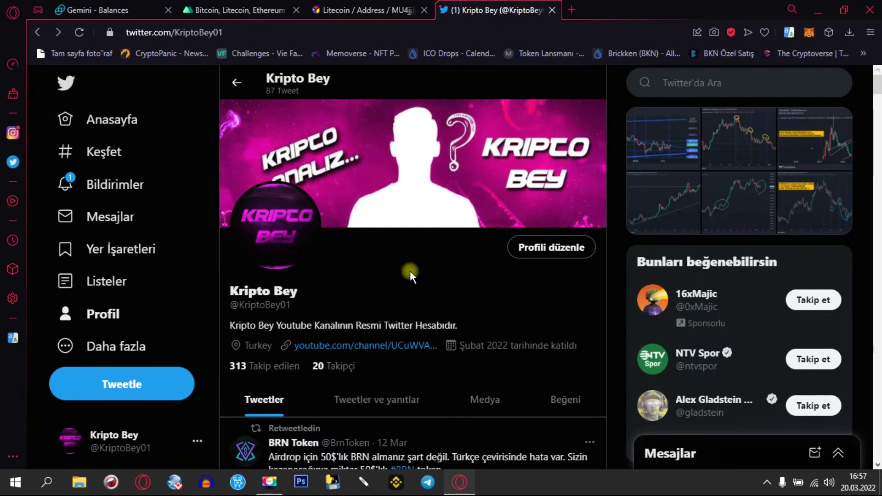
{"action": "scroll", "coordinate": [371, 266], "scroll_direction": "down", "scroll_amount": 12}
{"action": "scroll", "coordinate": [459, 253], "scroll_direction": "down", "scroll_amount": 10}
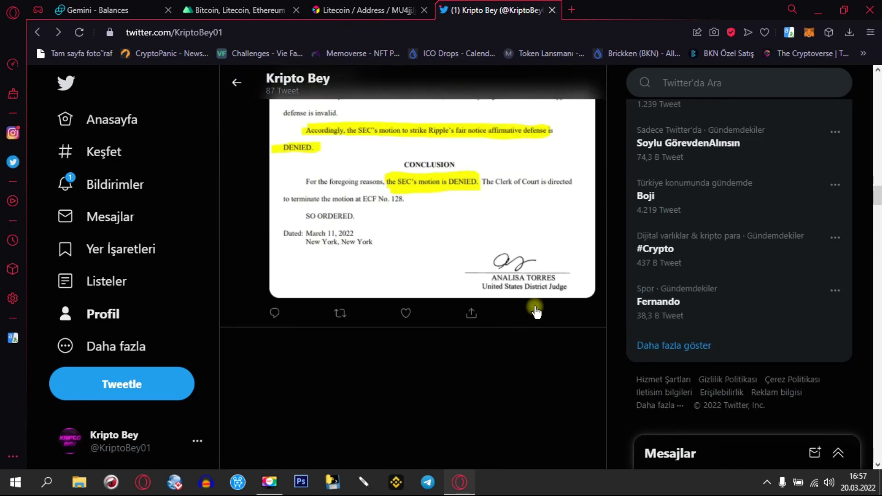
{"action": "scroll", "coordinate": [529, 283], "scroll_direction": "down", "scroll_amount": 8}
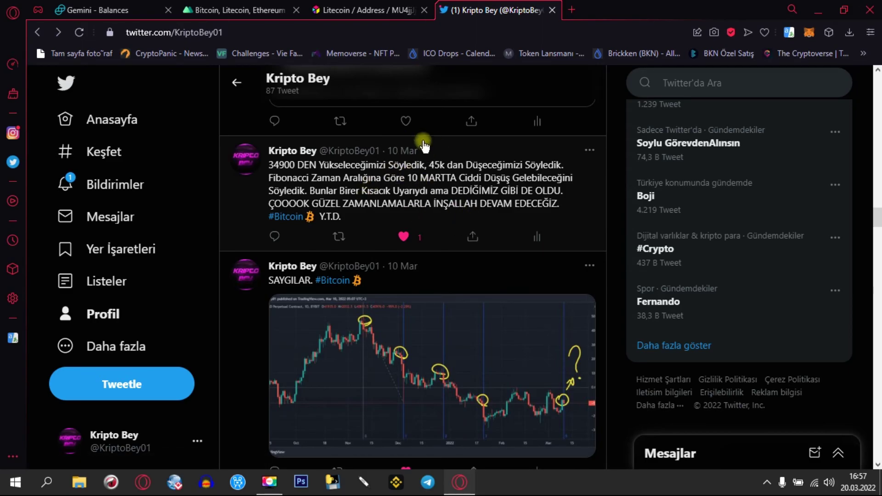
{"action": "scroll", "coordinate": [473, 207], "scroll_direction": "down", "scroll_amount": 6}
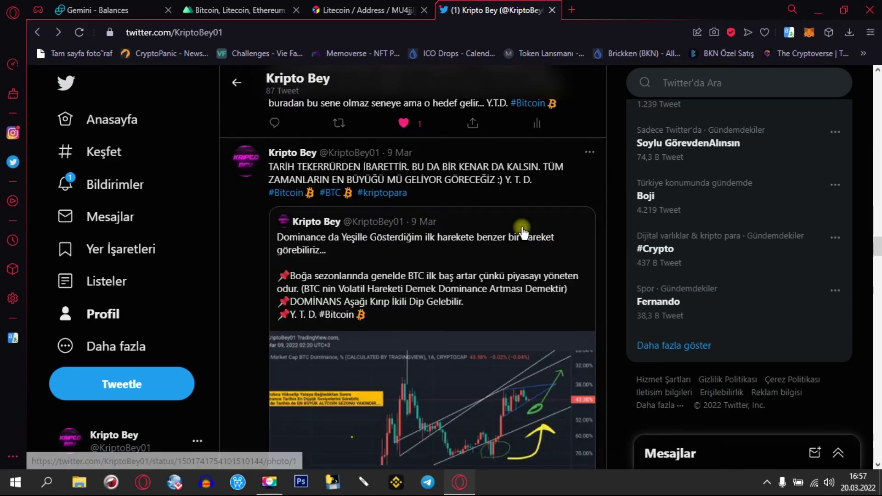
{"action": "scroll", "coordinate": [490, 226], "scroll_direction": "down", "scroll_amount": 10}
{"action": "scroll", "coordinate": [537, 256], "scroll_direction": "up", "scroll_amount": 5}
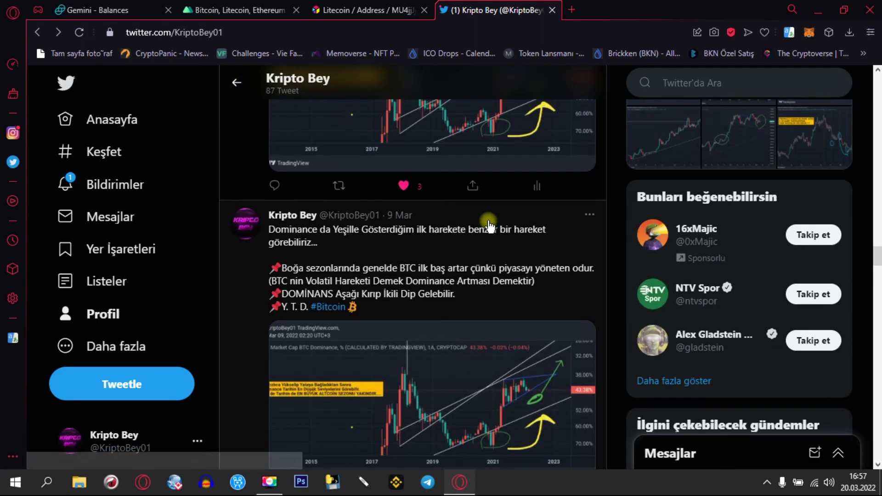
{"action": "scroll", "coordinate": [535, 276], "scroll_direction": "down", "scroll_amount": 5}
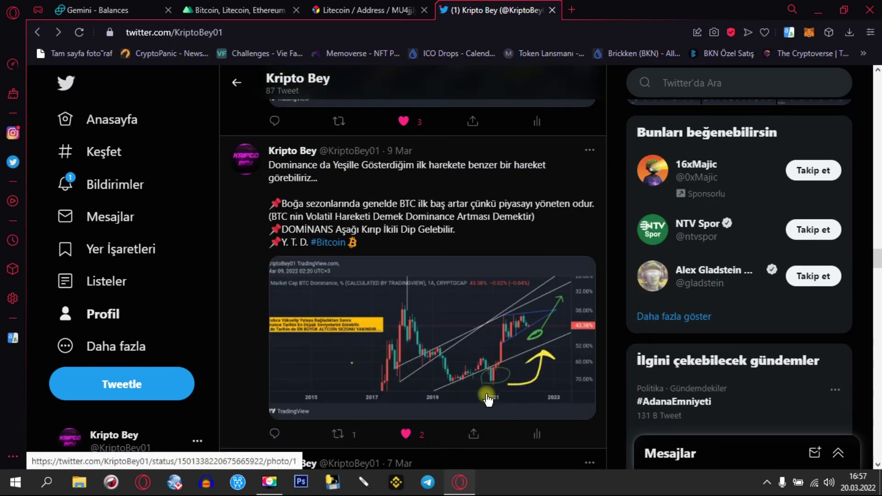
Step: Find the 6 March Fibonacci Time Zone tweet on the profile and examine its first chart at full size
{"action": "scroll", "coordinate": [512, 339], "scroll_direction": "down", "scroll_amount": 10}
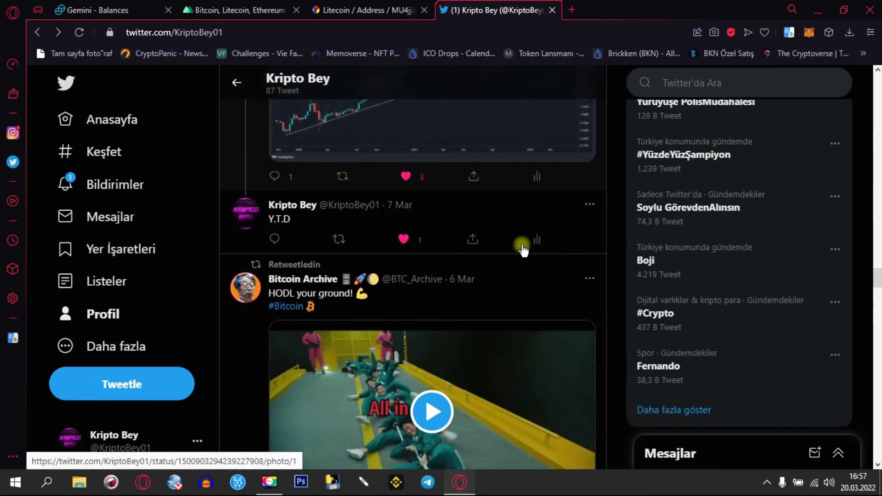
{"action": "scroll", "coordinate": [517, 239], "scroll_direction": "down", "scroll_amount": 10}
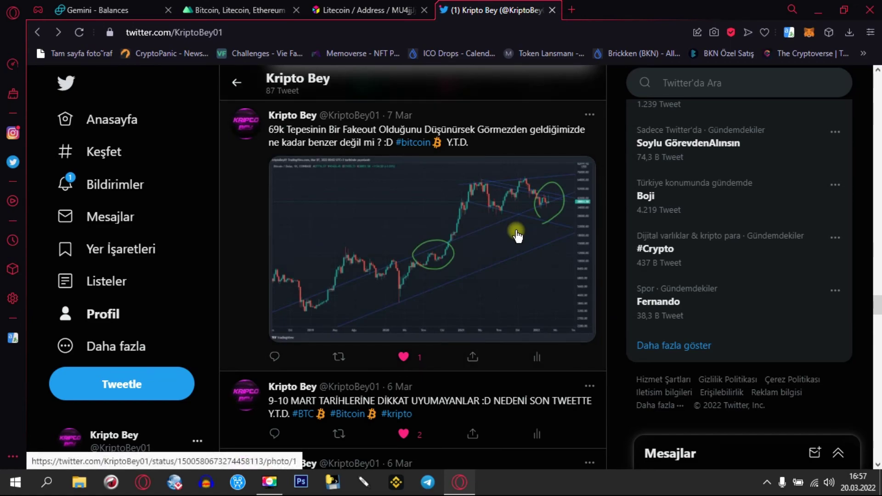
{"action": "scroll", "coordinate": [517, 237], "scroll_direction": "down", "scroll_amount": 8}
{"action": "scroll", "coordinate": [517, 235], "scroll_direction": "up", "scroll_amount": 3}
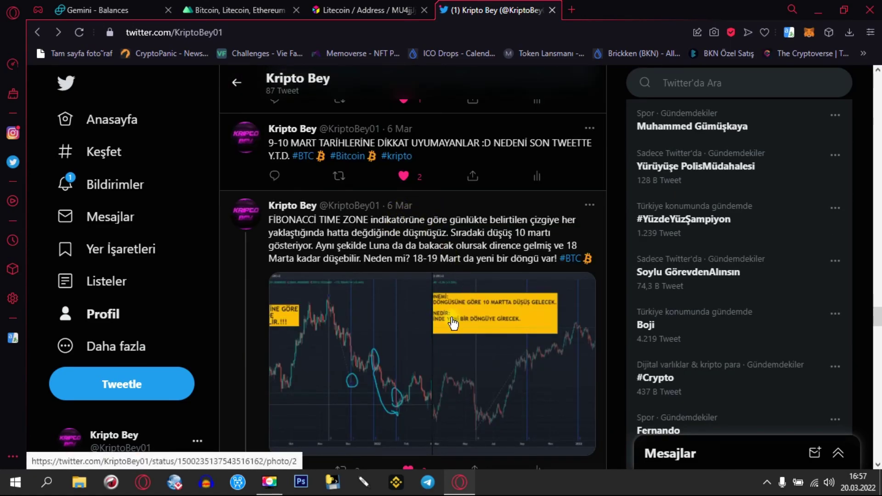
{"action": "left_click", "coordinate": [350, 338]}
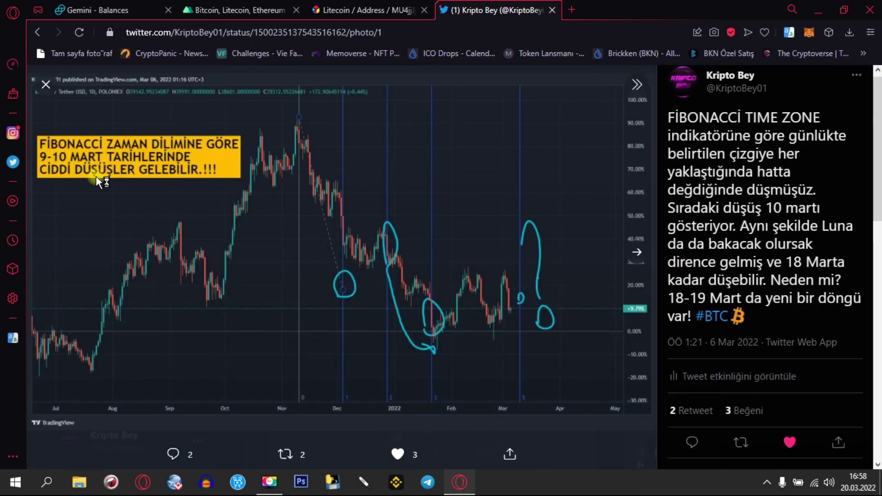
{"action": "left_click", "coordinate": [46, 84]}
Step: View the second chart of the Fibonacci Time Zone tweet at full size, return to the profile and look over the surrounding posts
{"action": "left_click", "coordinate": [531, 359]}
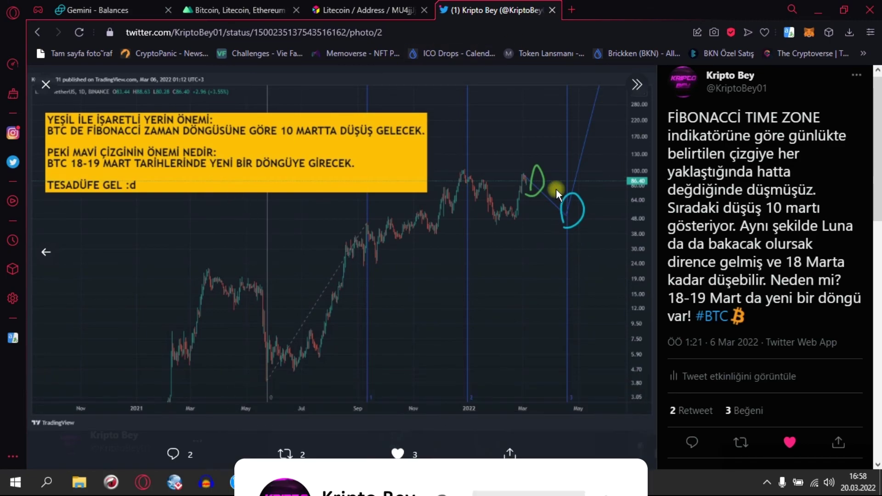
{"action": "left_click", "coordinate": [46, 84]}
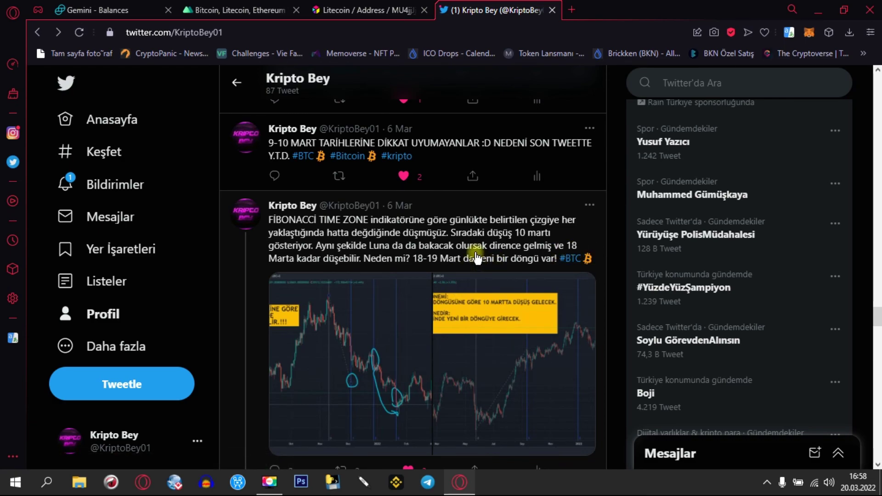
{"action": "scroll", "coordinate": [477, 258], "scroll_direction": "up", "scroll_amount": 1}
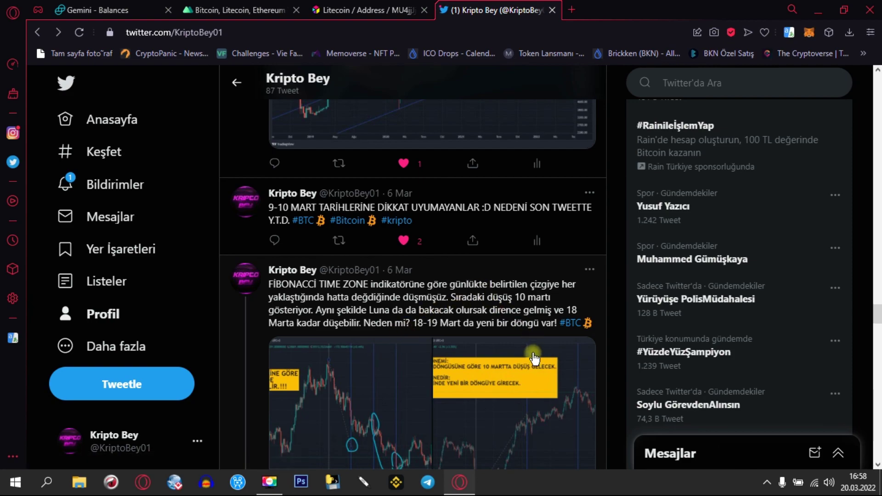
{"action": "scroll", "coordinate": [528, 304], "scroll_direction": "down", "scroll_amount": 1}
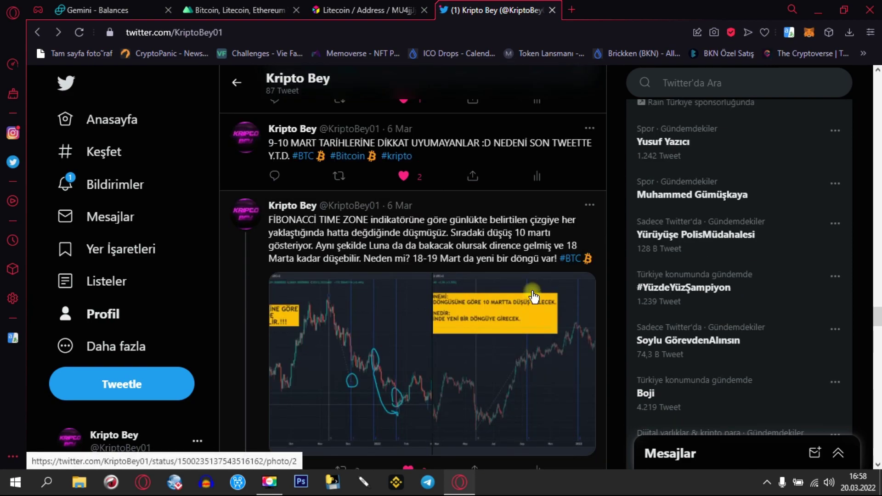
{"action": "scroll", "coordinate": [533, 296], "scroll_direction": "down", "scroll_amount": 2}
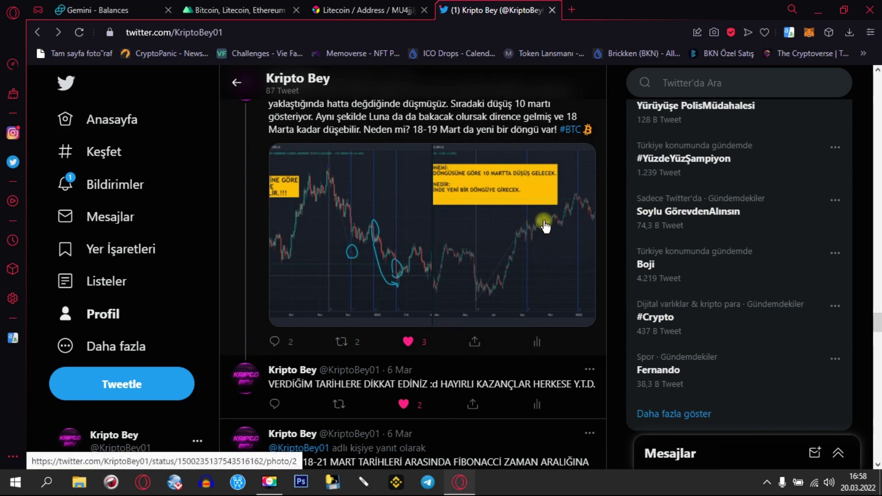